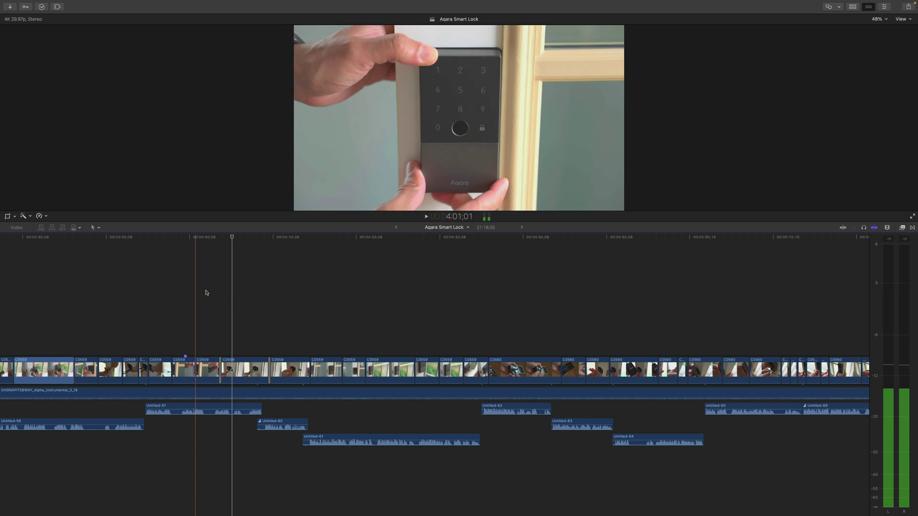
- Zoom the timeline into roughly 5:21–5:36 and place the playhead at 5:24
scroll(258, 300, down, 5)
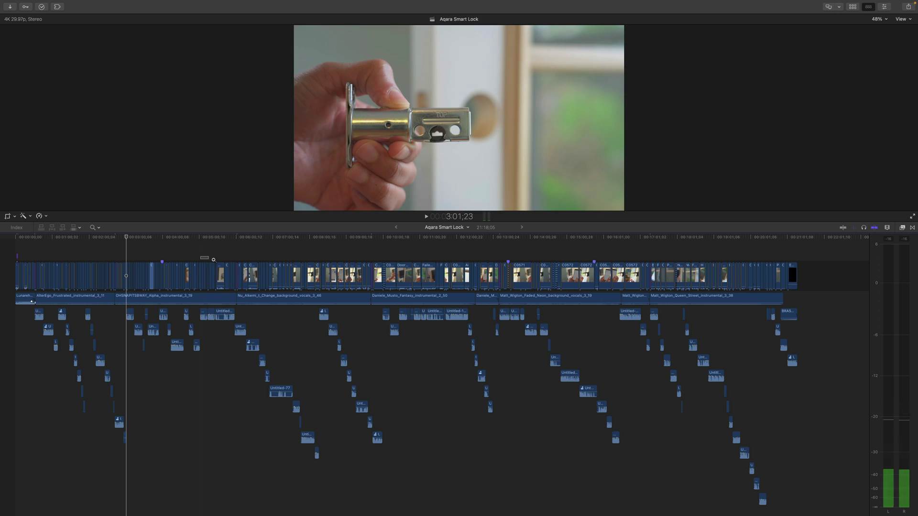
key(z)
drag(204, 274, 237, 278)
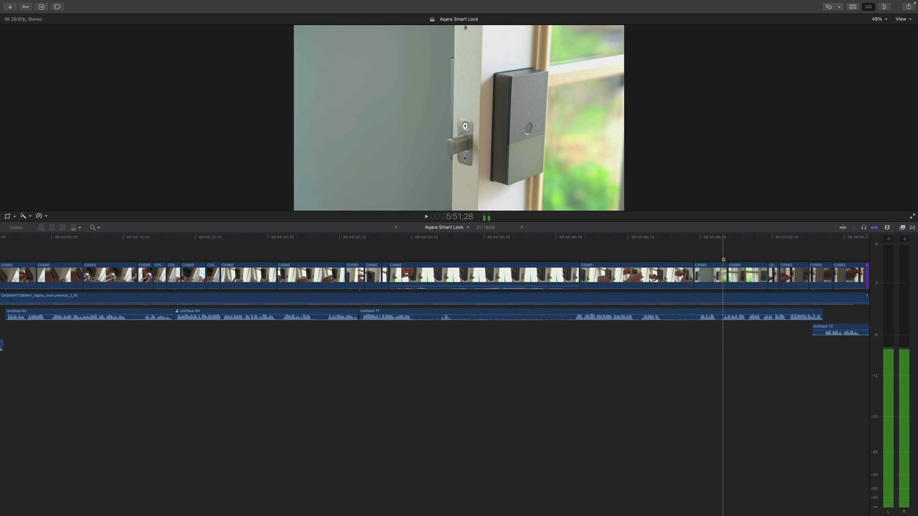
drag(278, 242, 486, 511)
key(a)
click(156, 237)
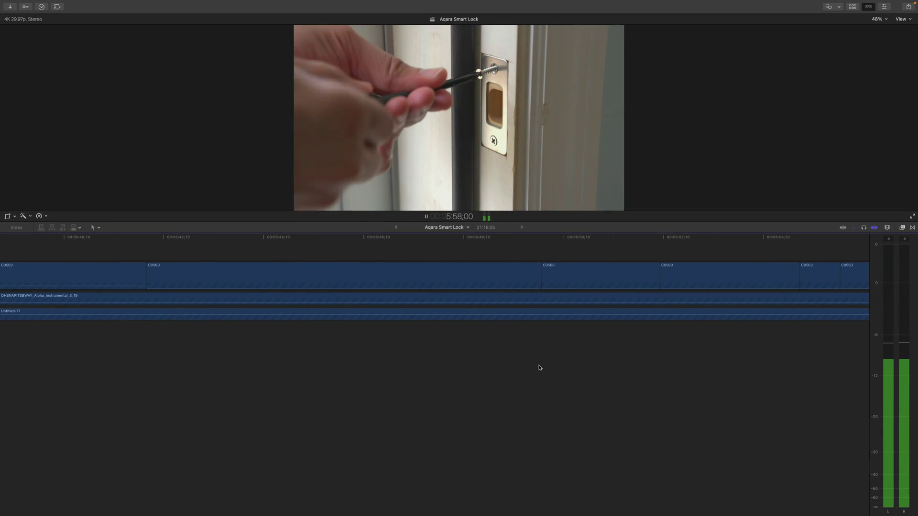
- Stop playback and increase the timeline clip height with the Clip Appearance slider
key(space)
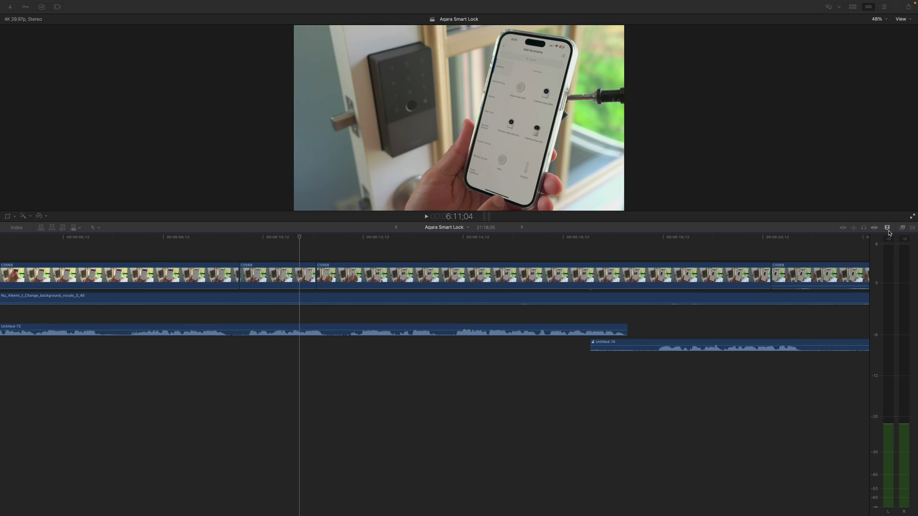
click(888, 230)
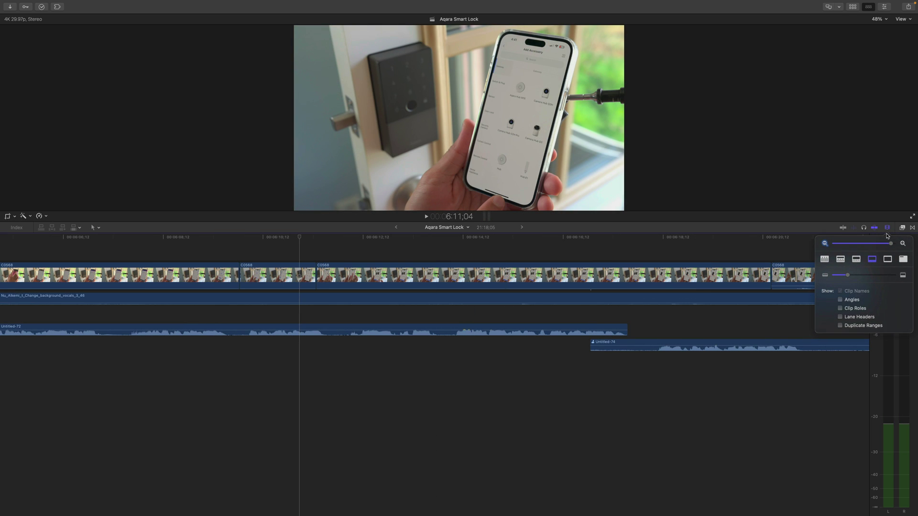
drag(849, 277, 904, 275)
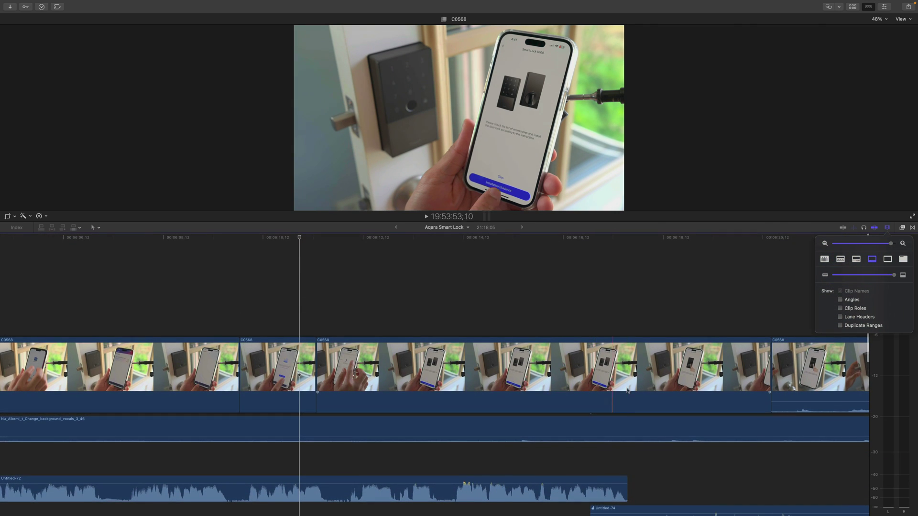
- Play the section after 6:20 while the timeline view follows, then stop
scroll(693, 325, down, 2)
scroll(730, 304, right, 5)
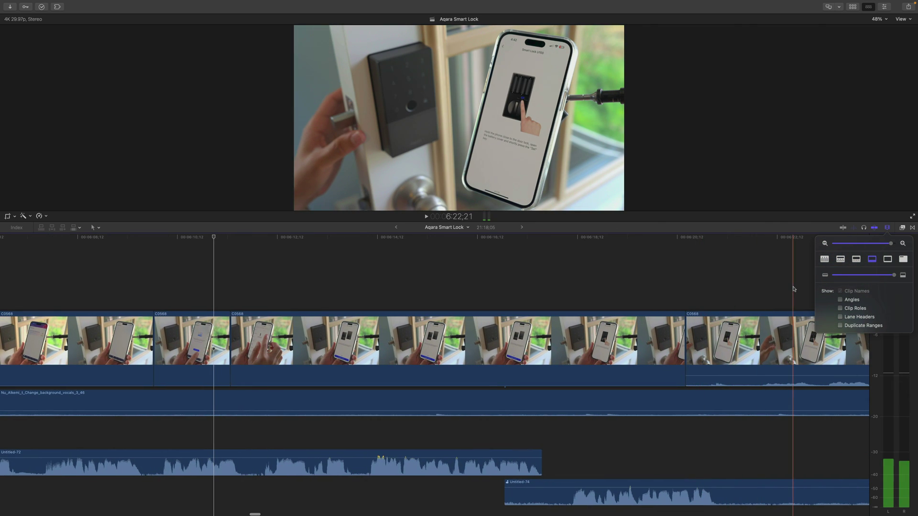
key(space)
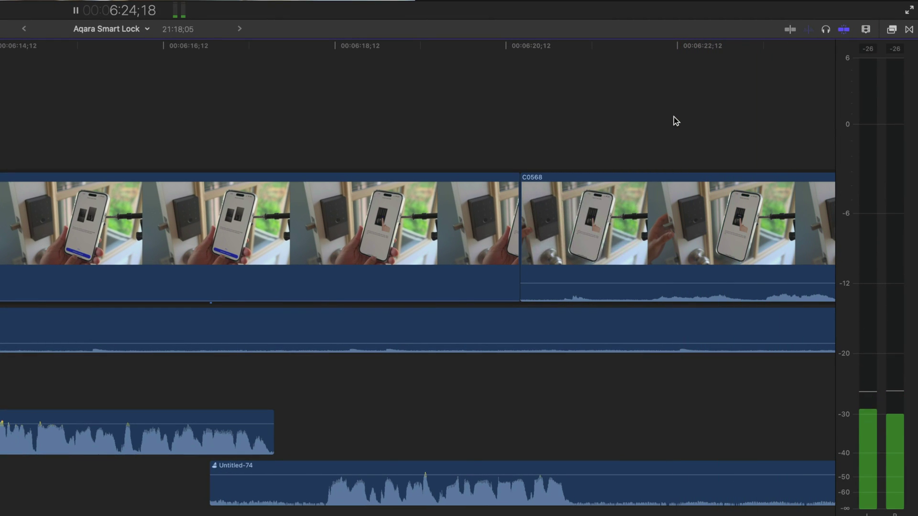
scroll(673, 117, right, 10)
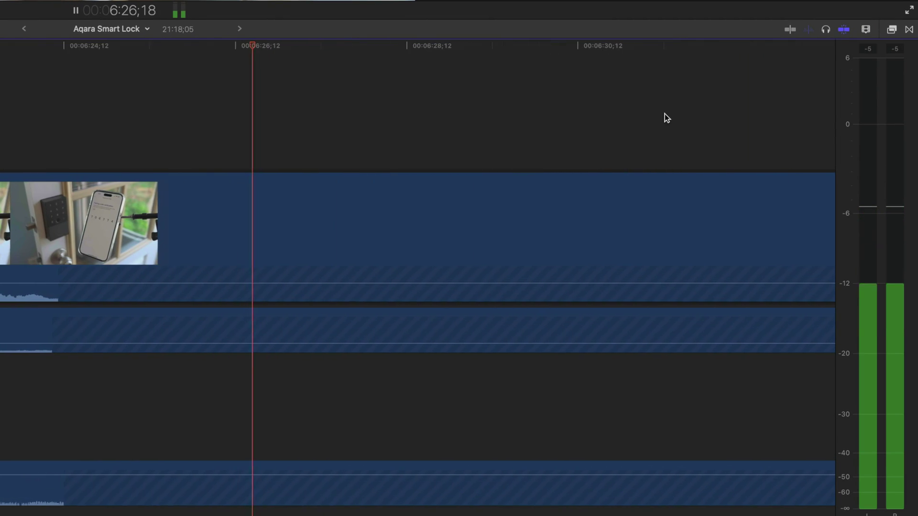
scroll(661, 114, right, 10)
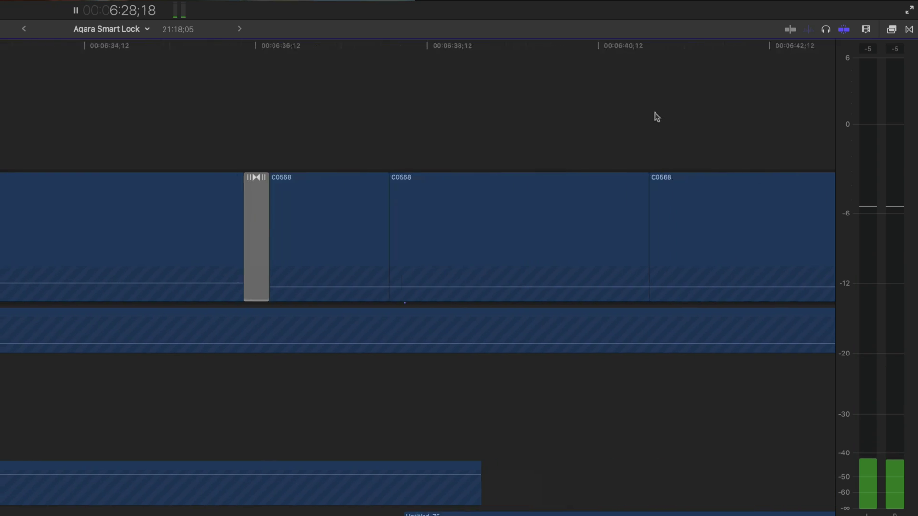
scroll(655, 113, down, 3)
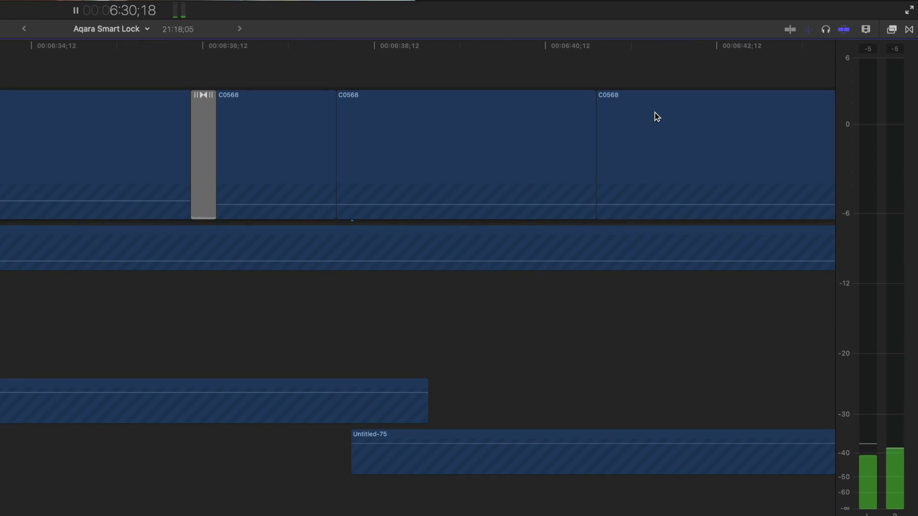
key(space)
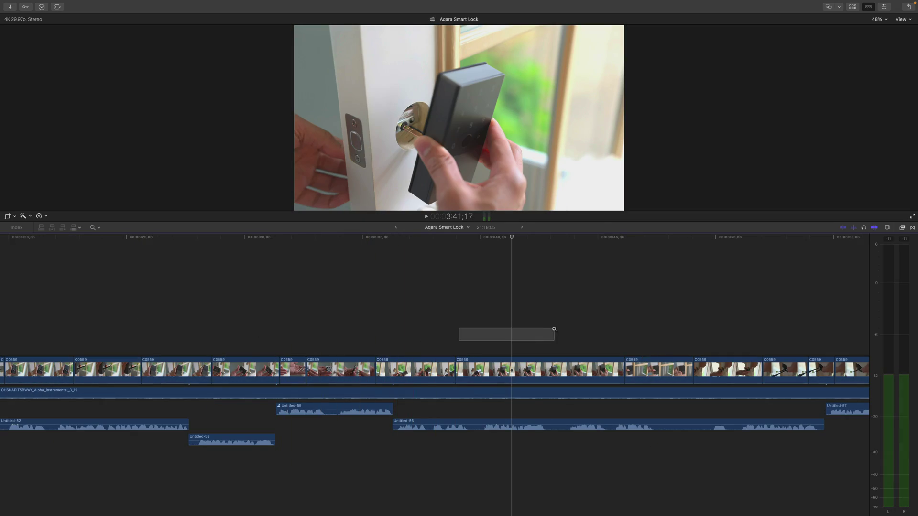
- Zoom into 3:39–3:43 and play on to about 3:51 with the view following
drag(553, 329, 554, 329)
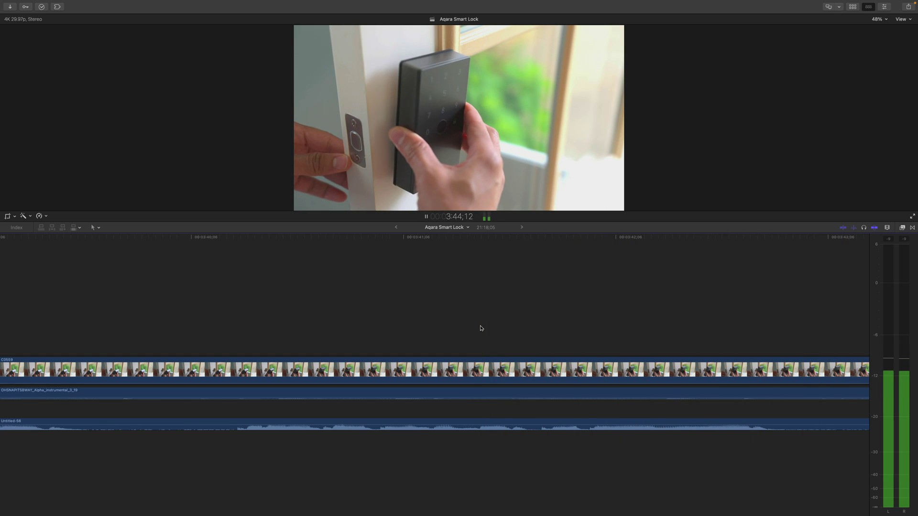
key(space)
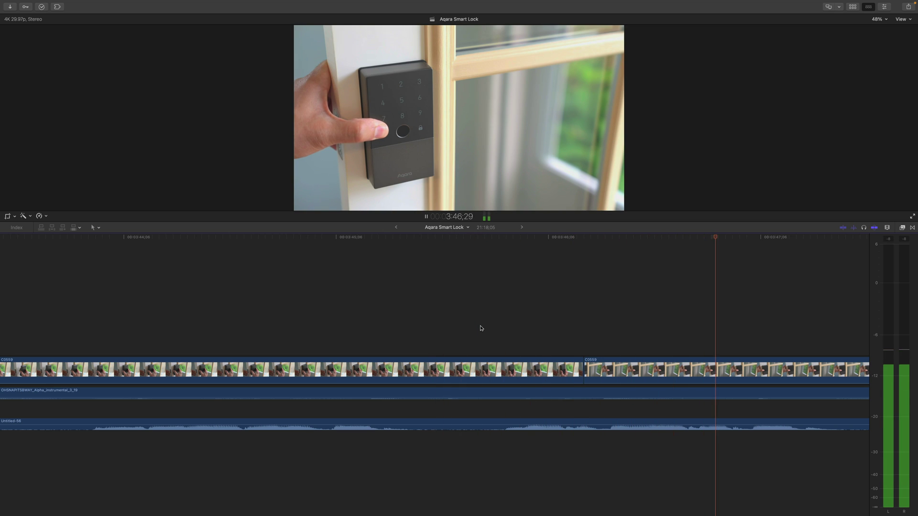
scroll(490, 327, right, 10)
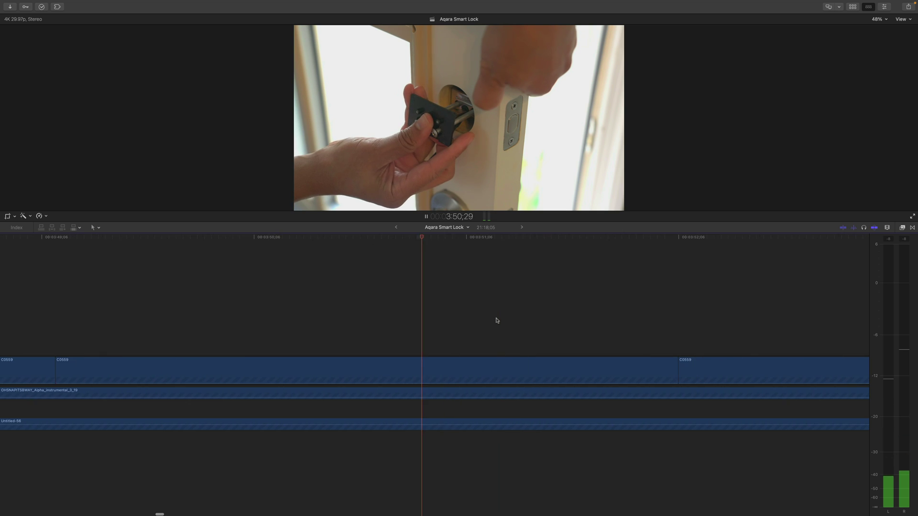
key(space)
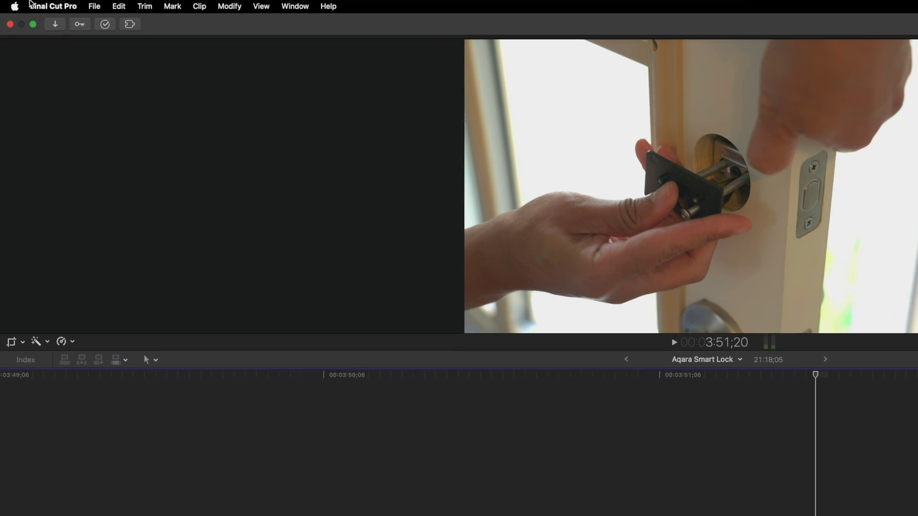
- Turn off Background render in the Playback settings
click(30, 2)
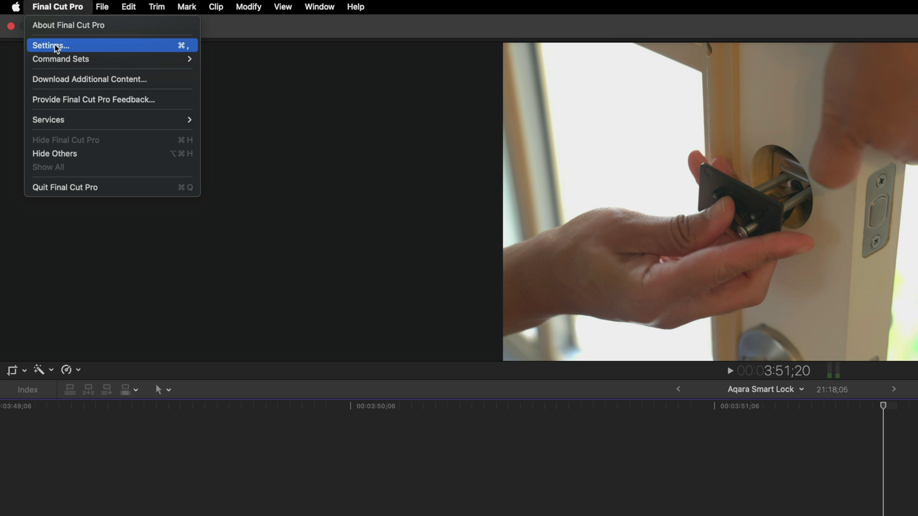
click(56, 45)
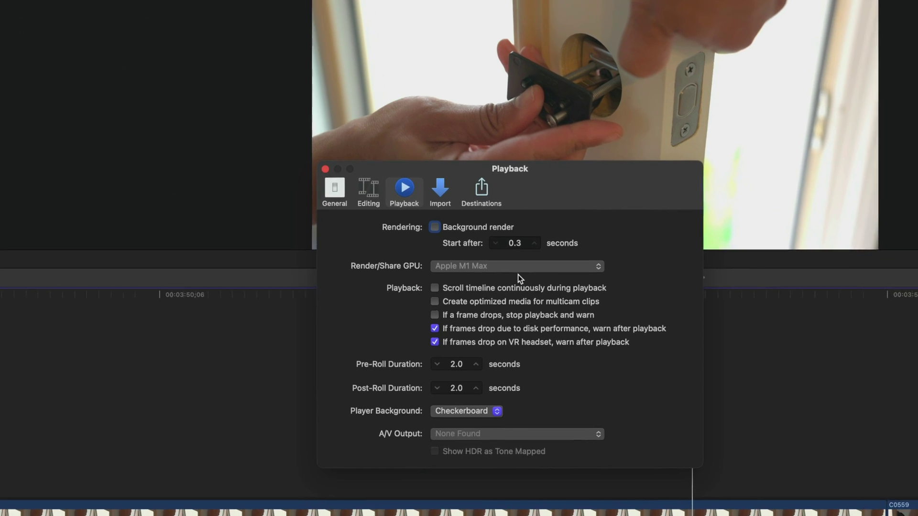
click(625, 310)
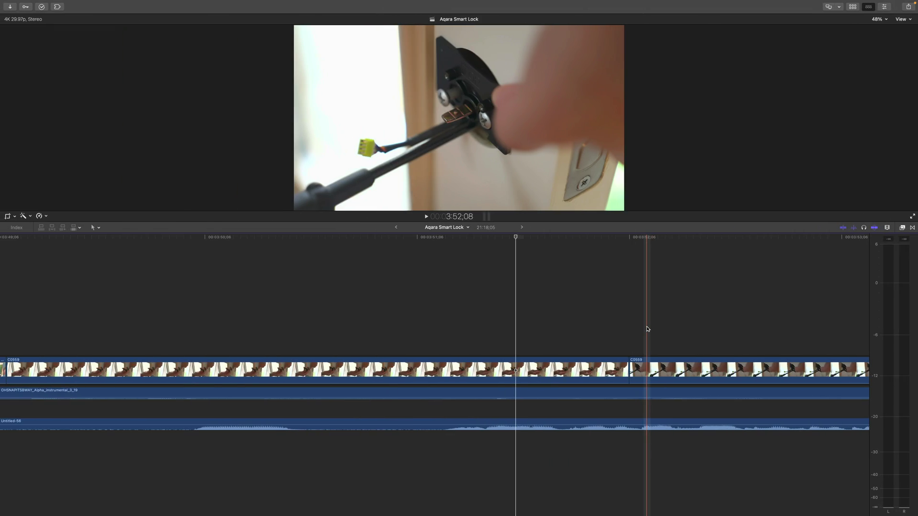
- Play from 3:52 to about 3:56, then park the playhead at 3:56;02
key(space)
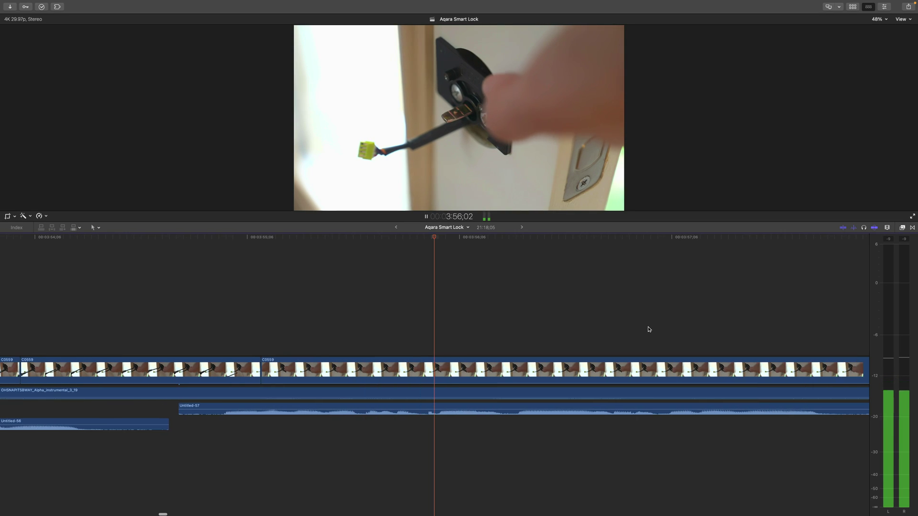
key(space)
click(414, 304)
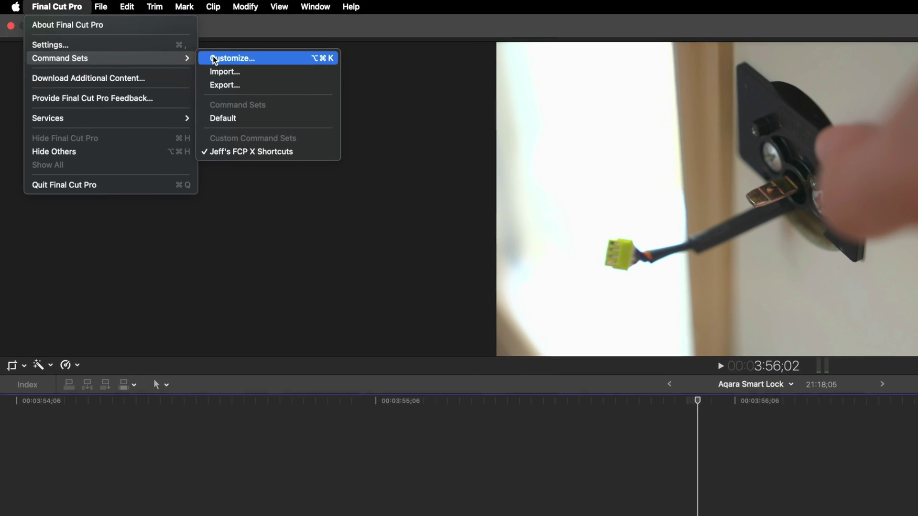
- Assign Option-Shift-Command-T to the Timeline Scrolling command in the Command Editor
click(185, 52)
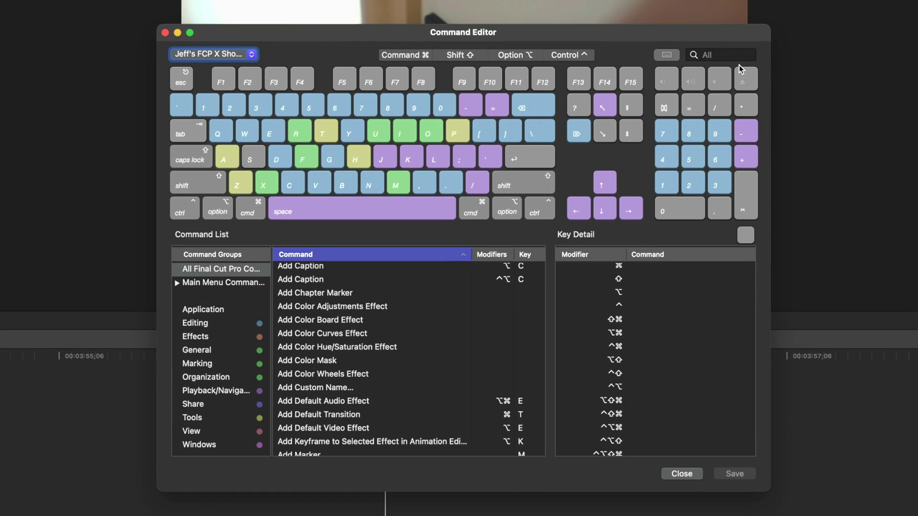
text(scrol)
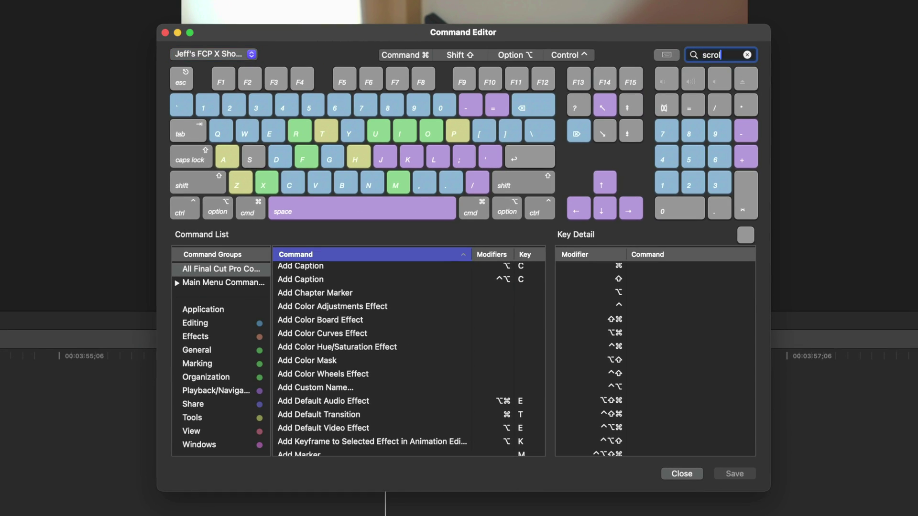
text(l)
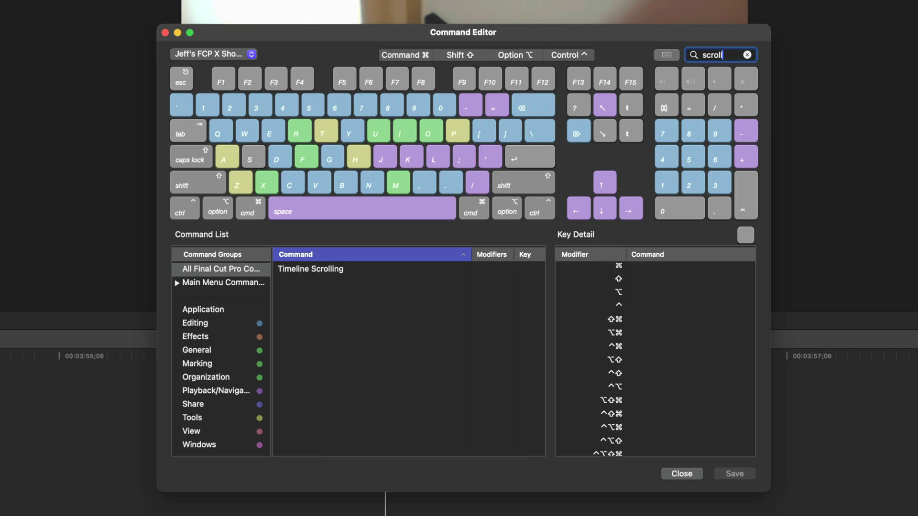
click(485, 269)
key(super+shift+alt+t)
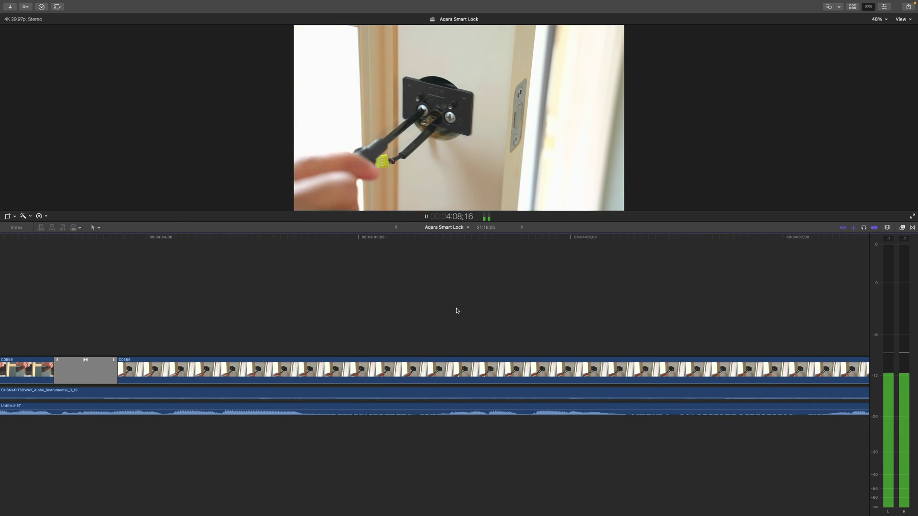
- Play the Aqara Smart Lock timeline from 4:08, zoom out while it auto-scrolls, then stop
key(space)
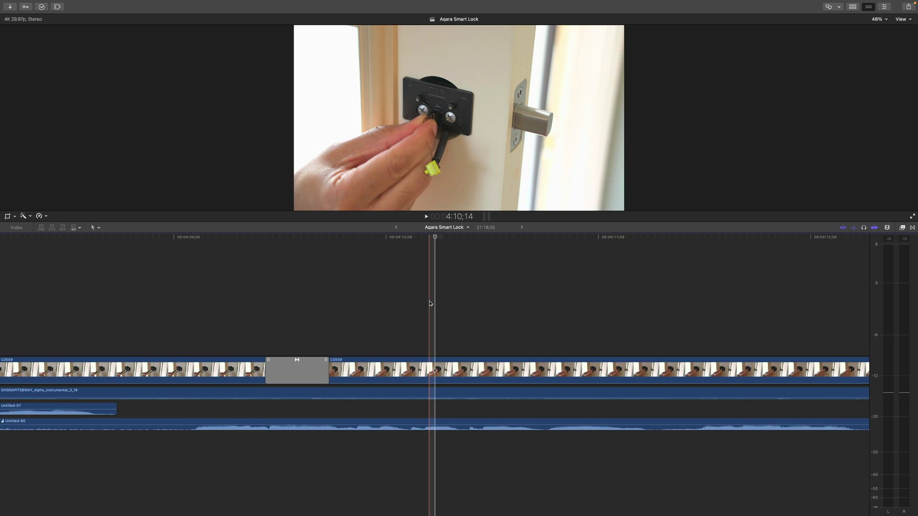
key(space)
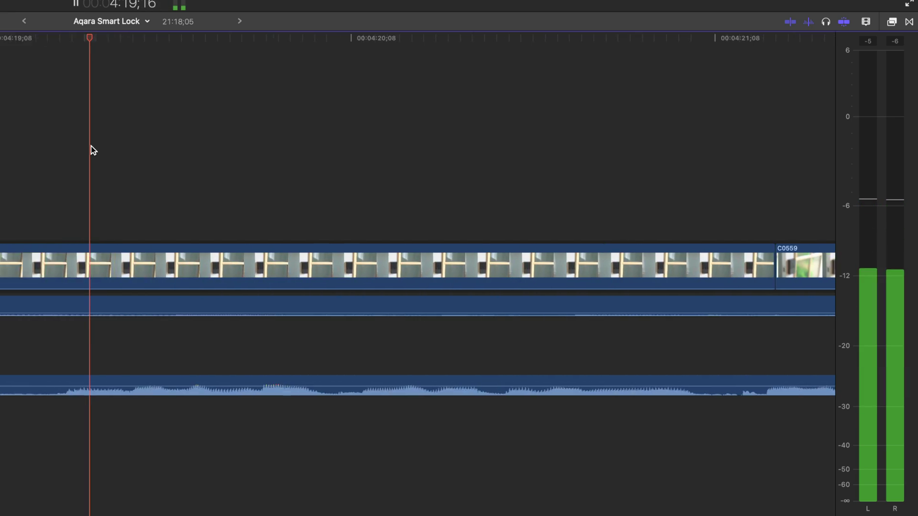
key(super+minus)
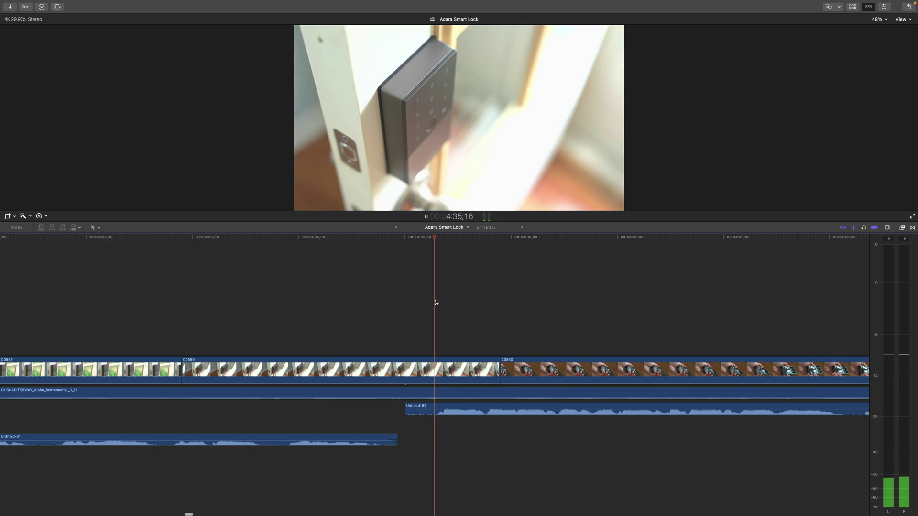
key(space)
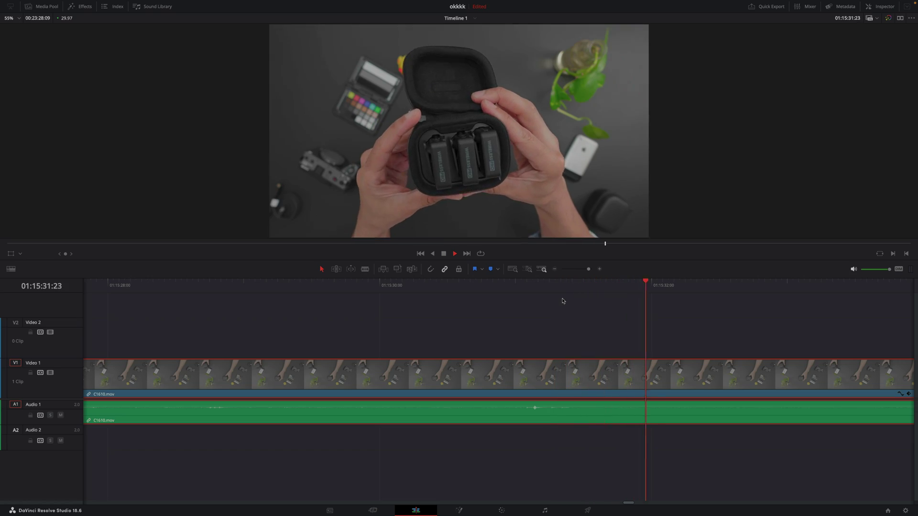
- Briefly play Timeline 1 in DaVinci Resolve, then zoom to fit the whole C1610.mov clip
key(space)
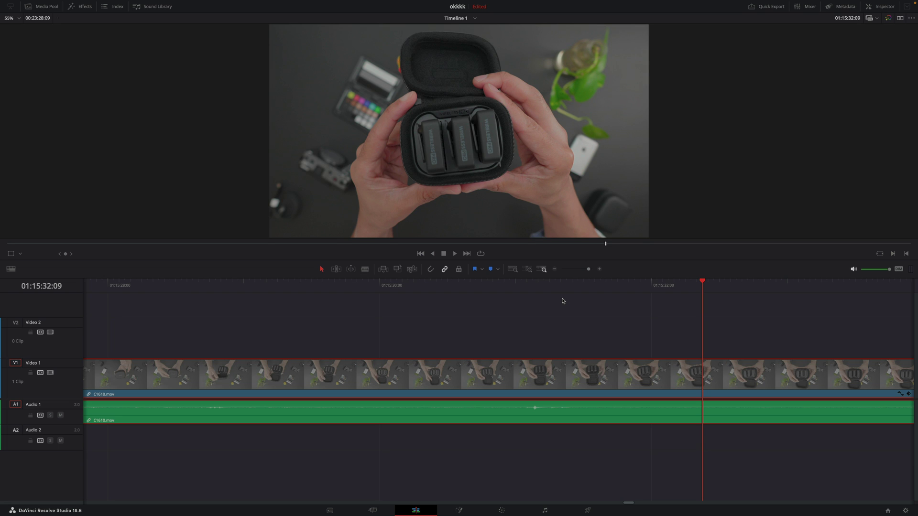
key(shift+z)
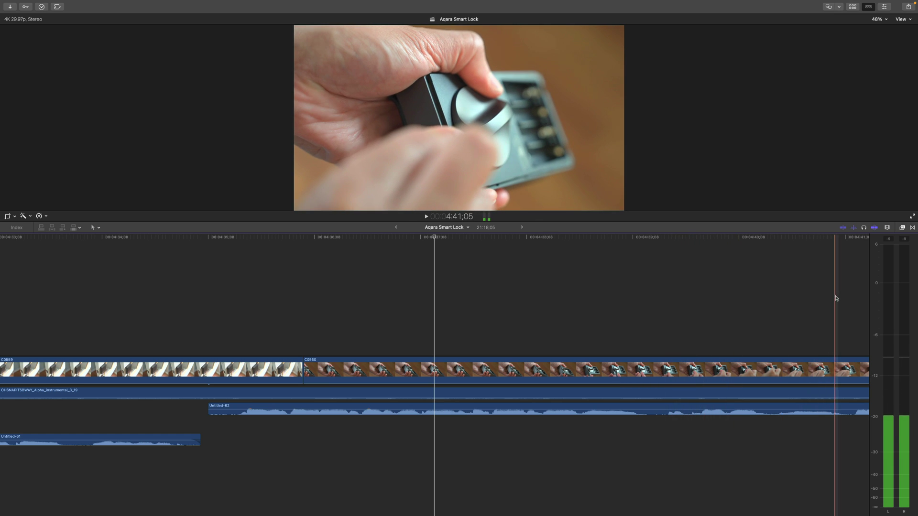
- Play the battery-pack clips, jumping the playhead to 4:46;19 and the screws-in-hand clip mid-playback
key(space)
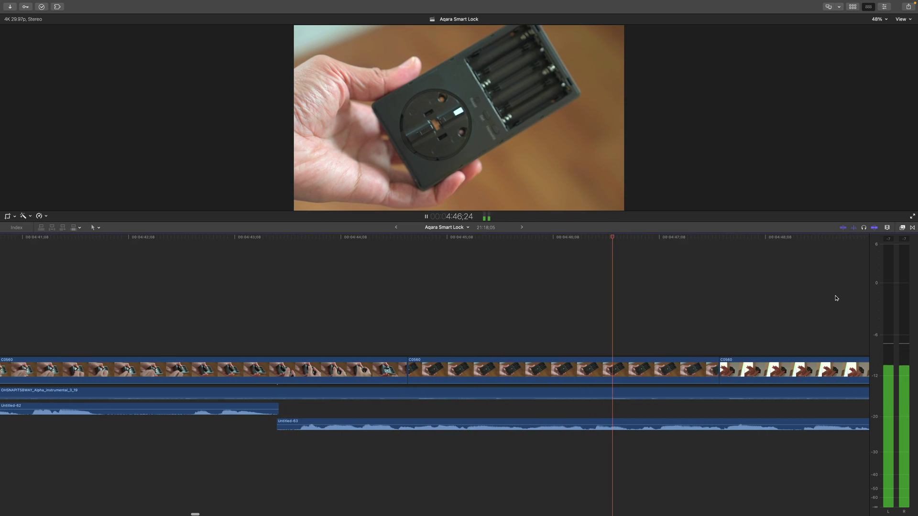
key(space)
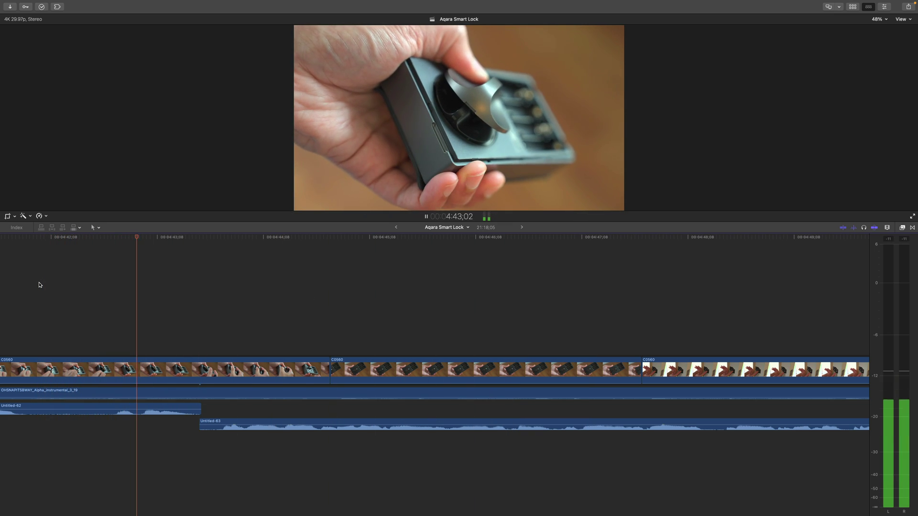
key(space)
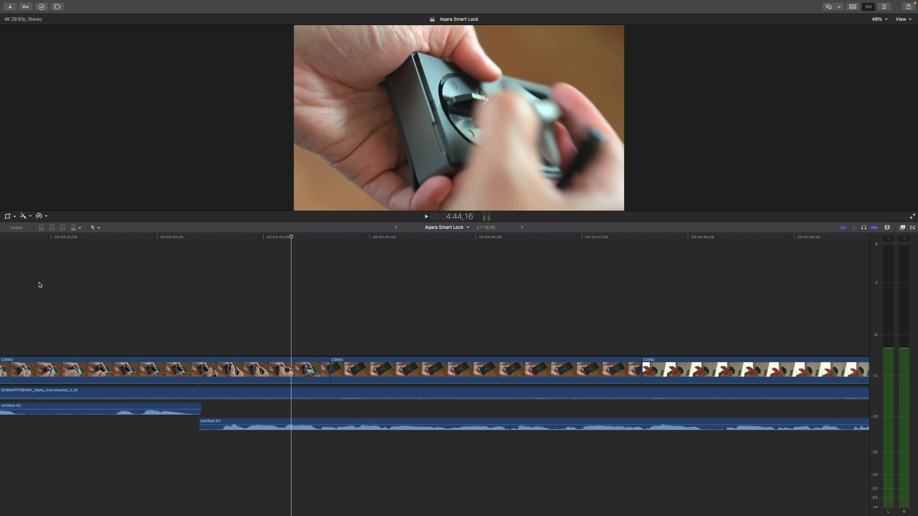
key(space)
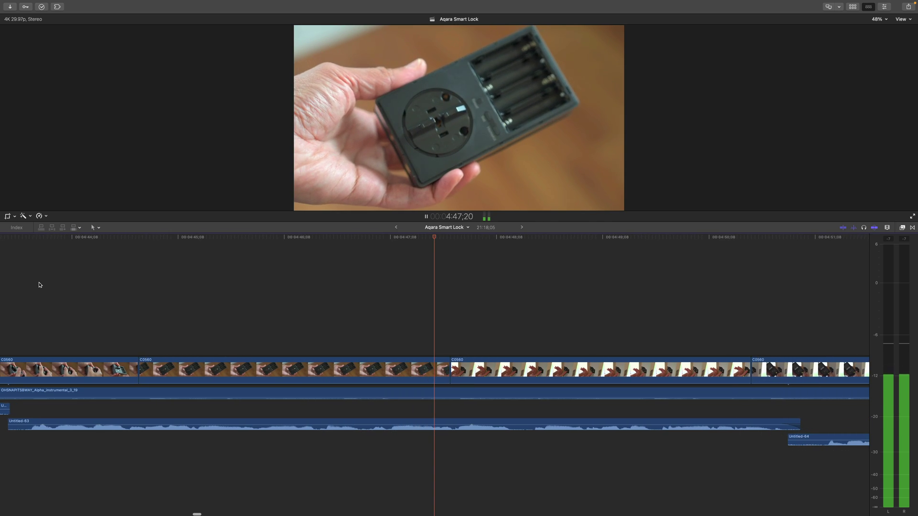
click(265, 308)
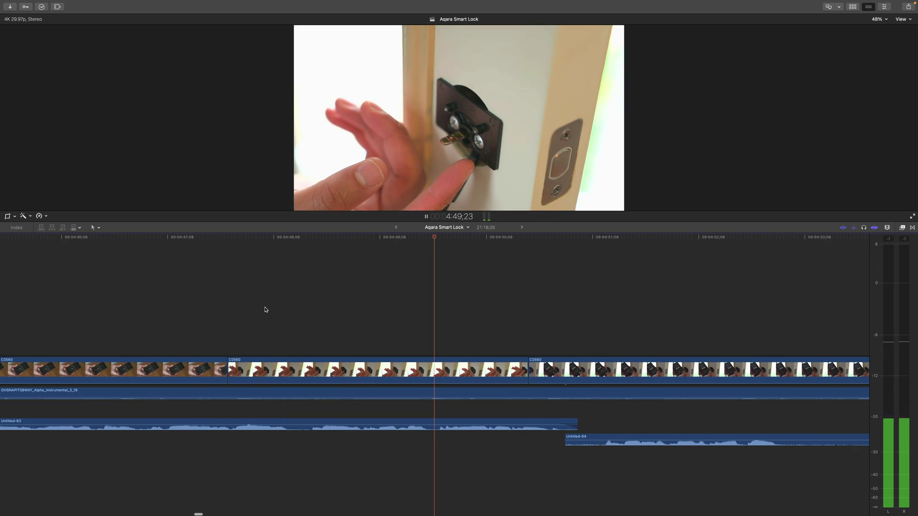
click(30, 275)
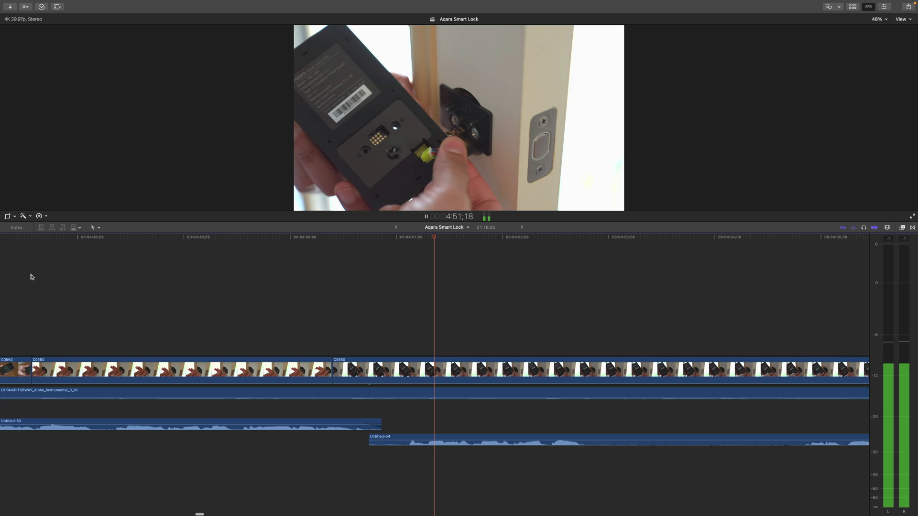
click(818, 298)
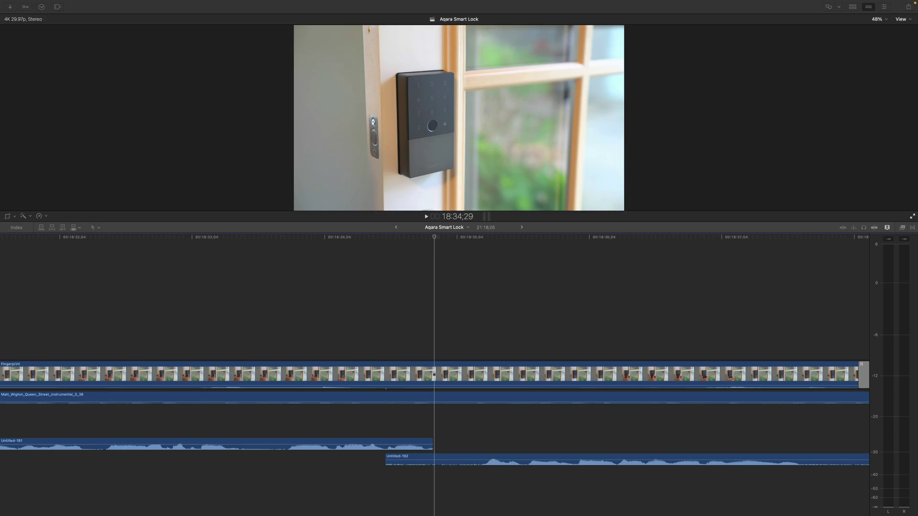
- Place the playhead near 18:34 and play the edit until about 18:52
click(296, 297)
key(space)
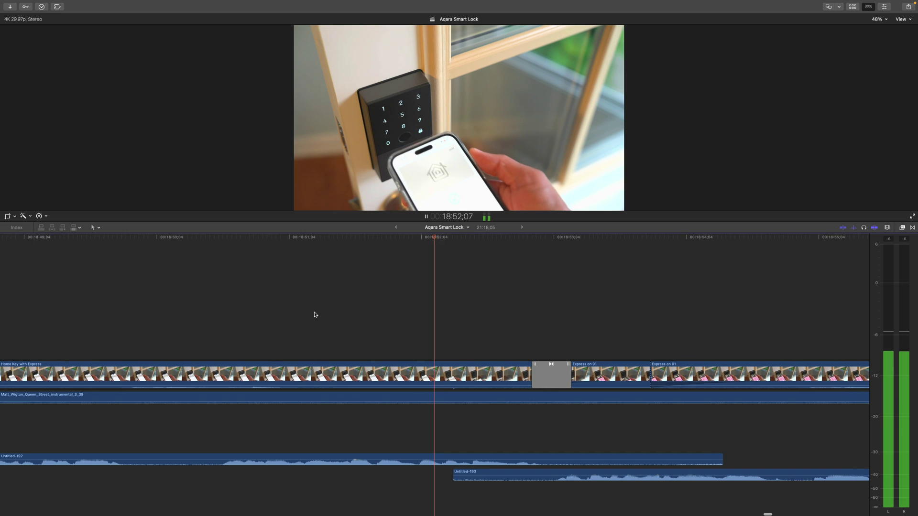
key(space)
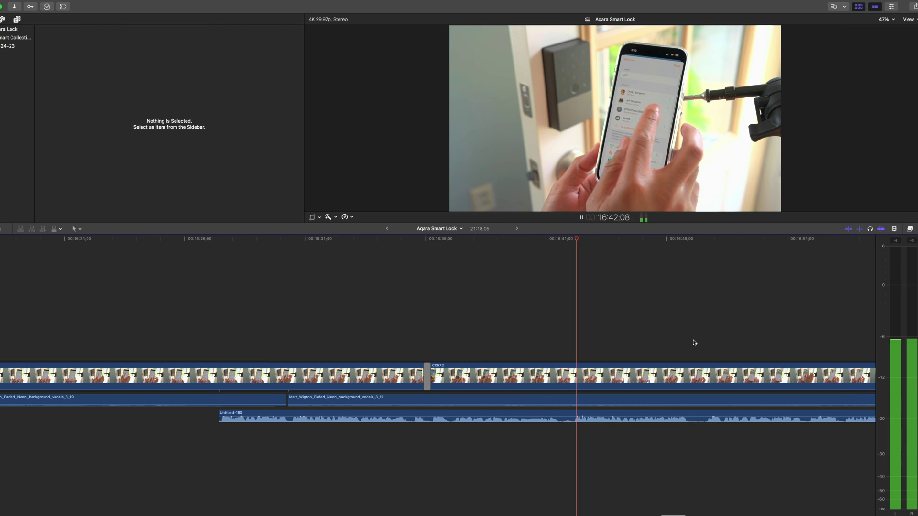
- Scroll the timeline view right and left around the playhead while playback continues
scroll(693, 342, right, 10)
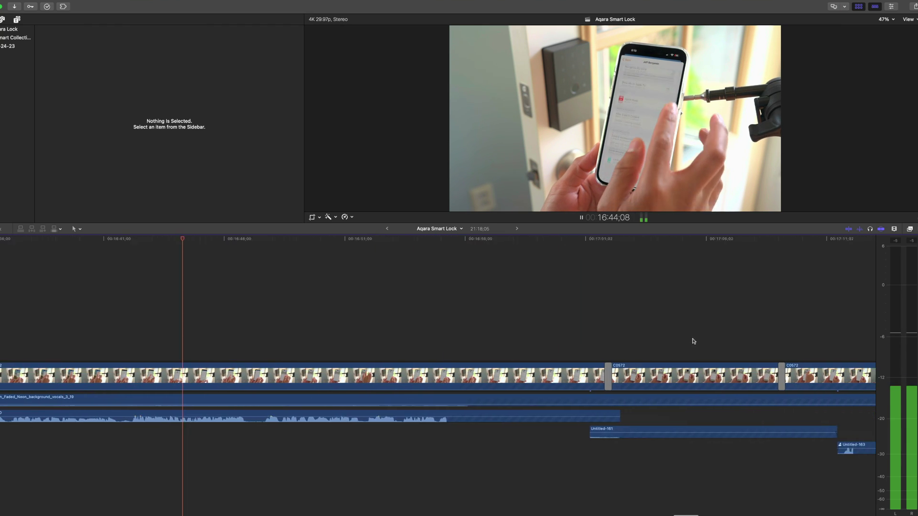
scroll(690, 339, right, 5)
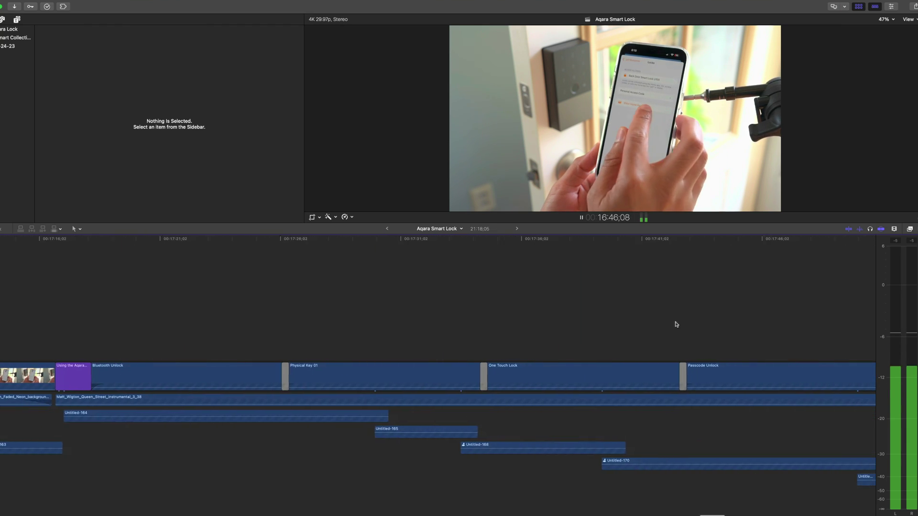
scroll(642, 321, right, 3)
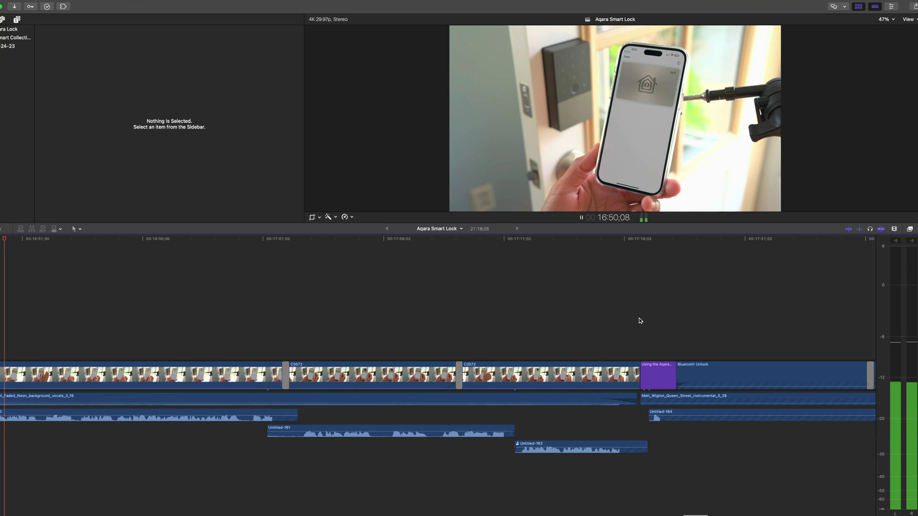
scroll(640, 320, left, 10)
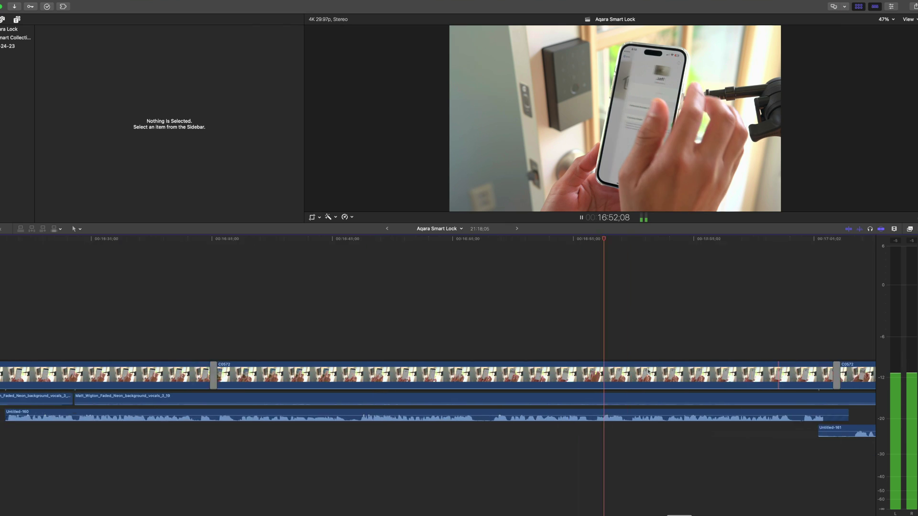
scroll(650, 370, right, 10)
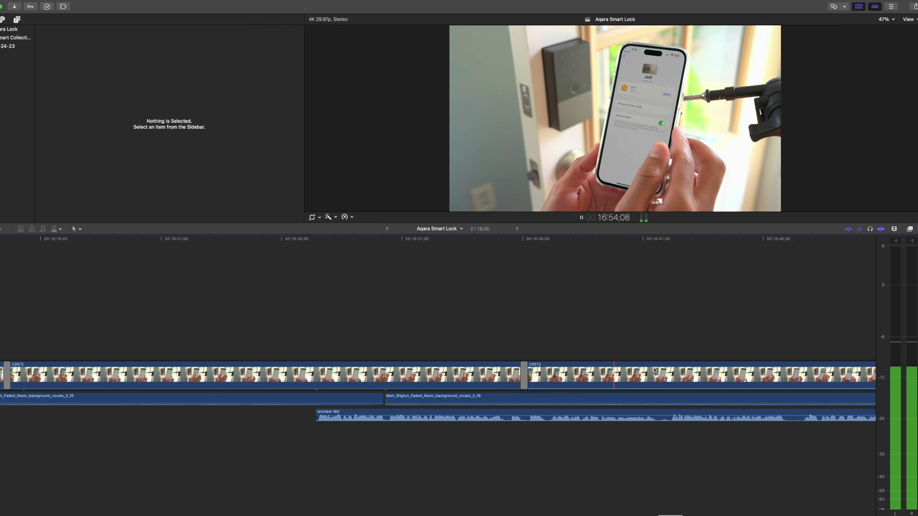
scroll(655, 369, right, 8)
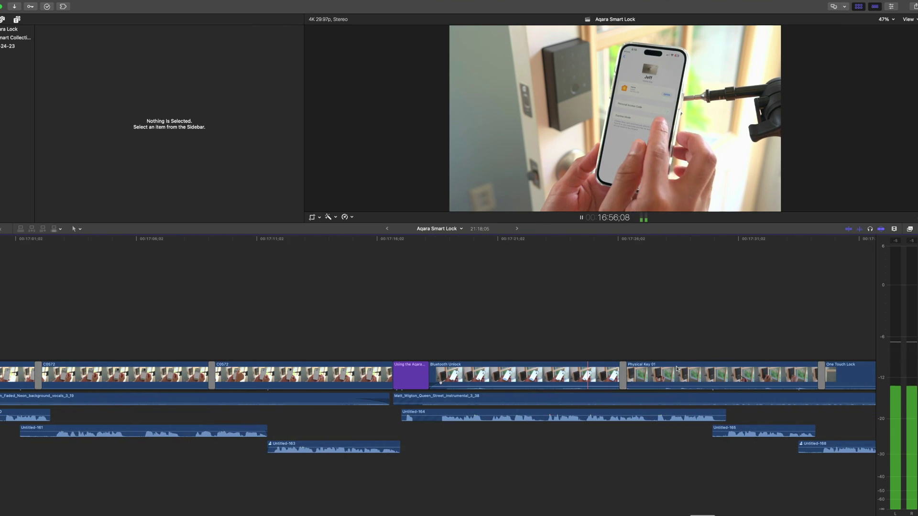
scroll(677, 368, left, 4)
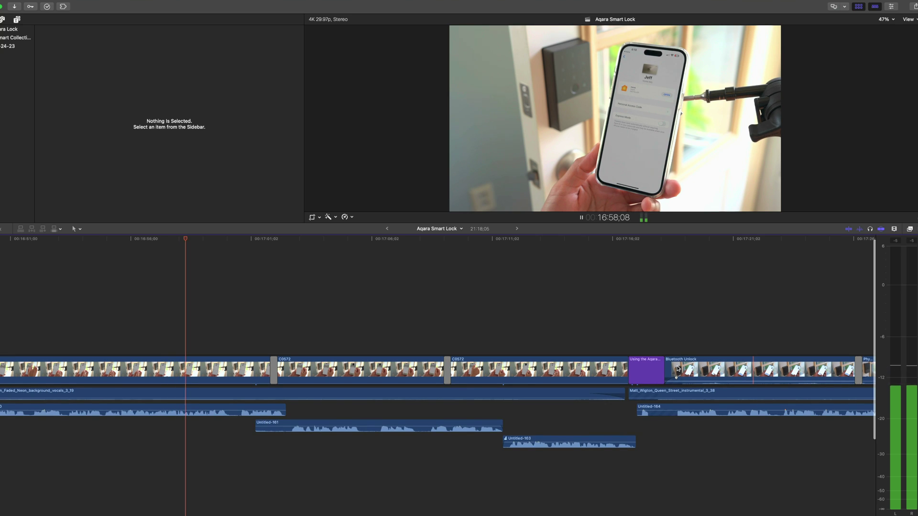
scroll(678, 369, right, 5)
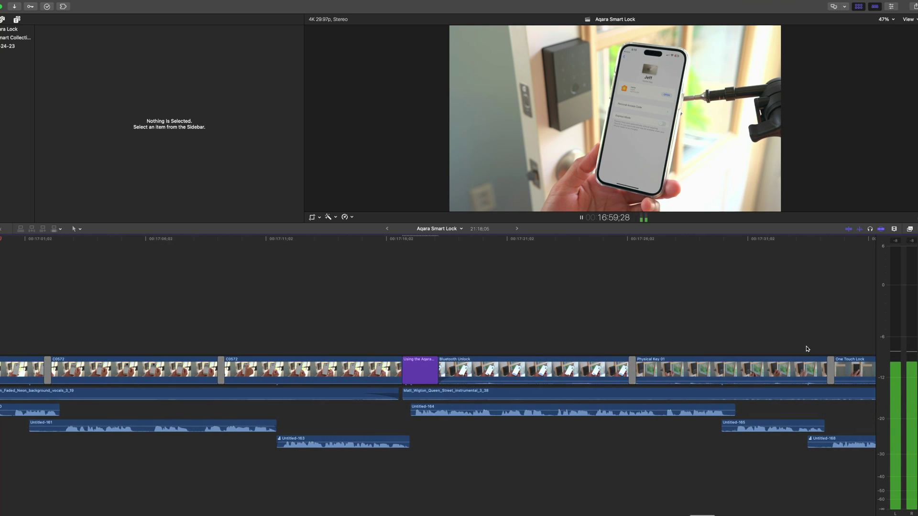
scroll(806, 349, right, 1)
scroll(807, 349, left, 5)
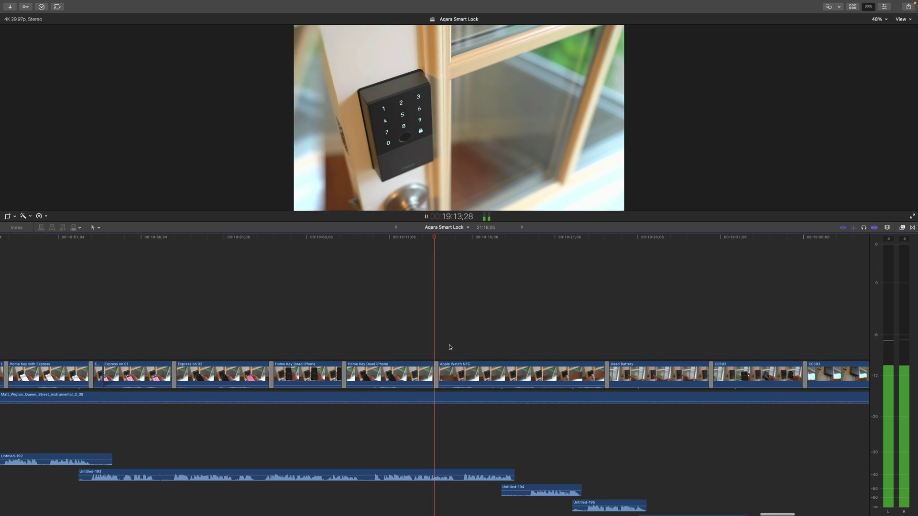
- Zoom the timeline in around the playhead with Command+= during playback
key(super+equal)
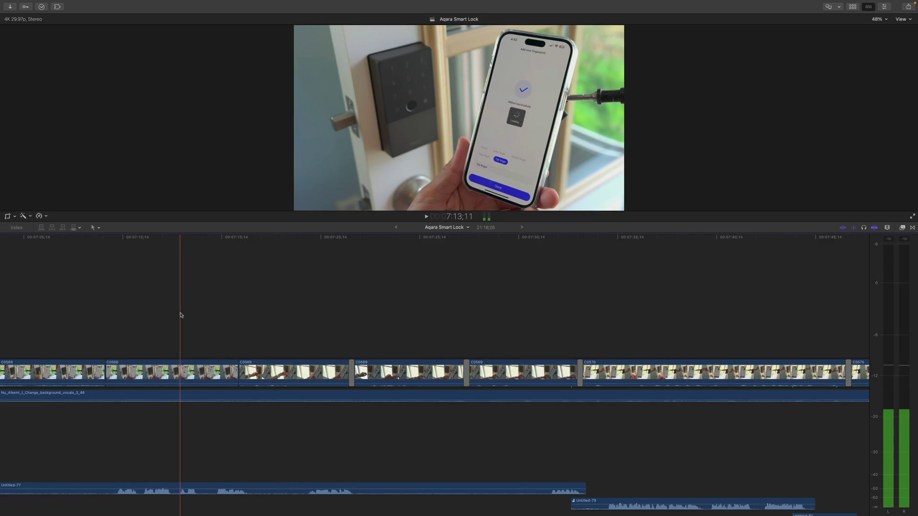
- Park the playhead at 7:26;12 and set the C0569 clip's volume to -13.0 dB
key(space)
click(412, 320)
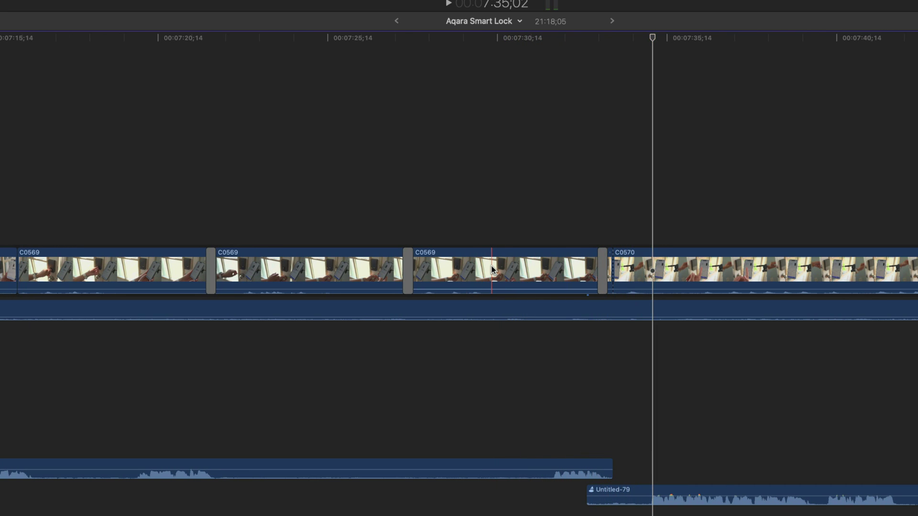
key(Up)
click(355, 198)
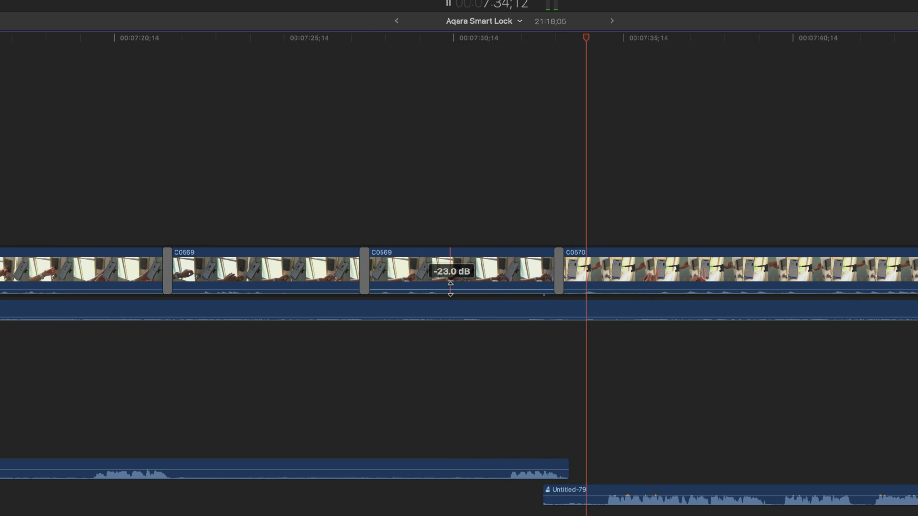
drag(450, 289, 450, 293)
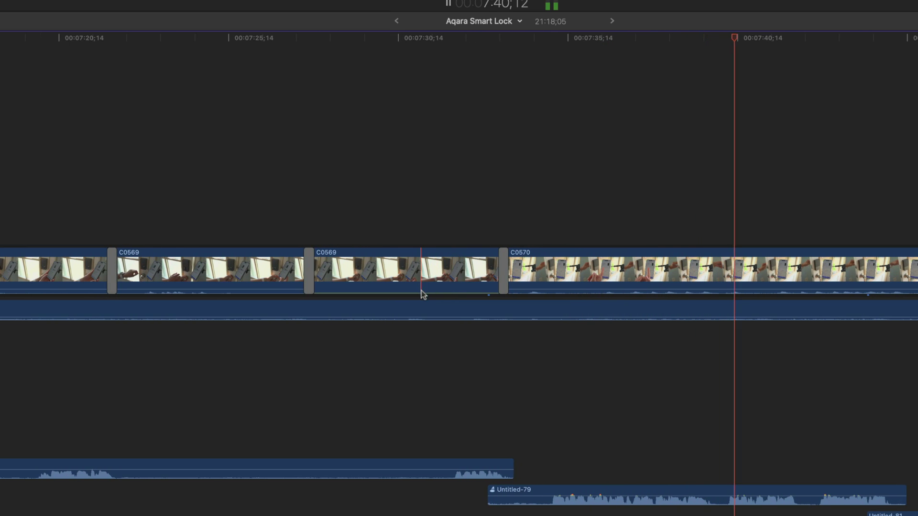
mouse_move(424, 292)
mouse_down()
mouse_move(424, 283)
mouse_move(439, 286)
mouse_up()
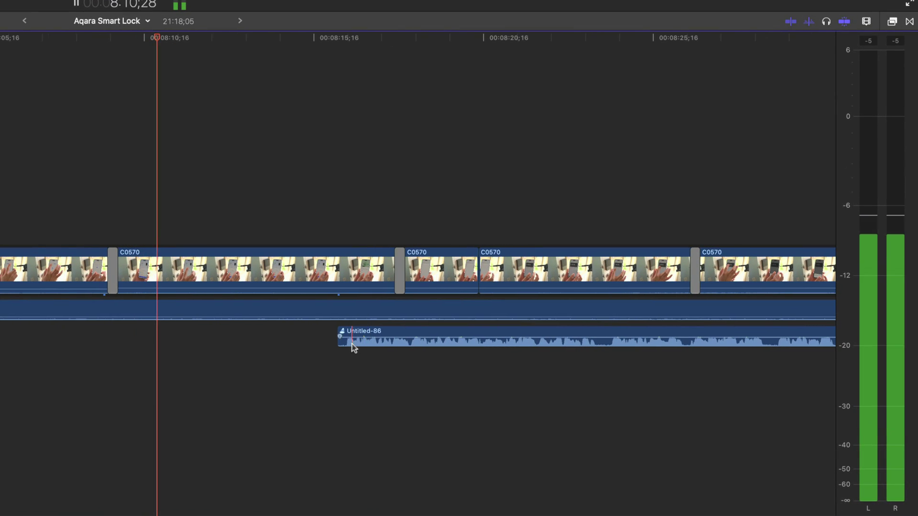
- Adjust Untitled-86's volume, trim its start later, and give it a fade-in
drag(364, 337, 395, 353)
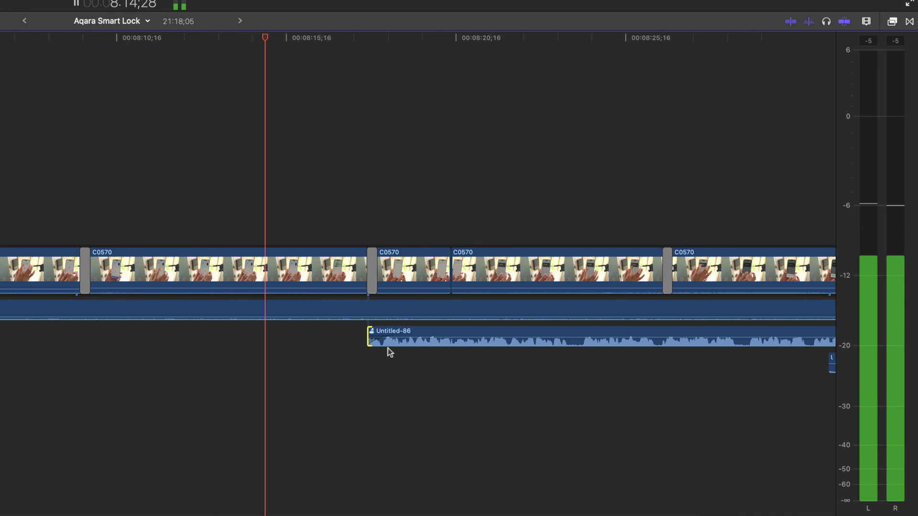
drag(340, 343, 434, 343)
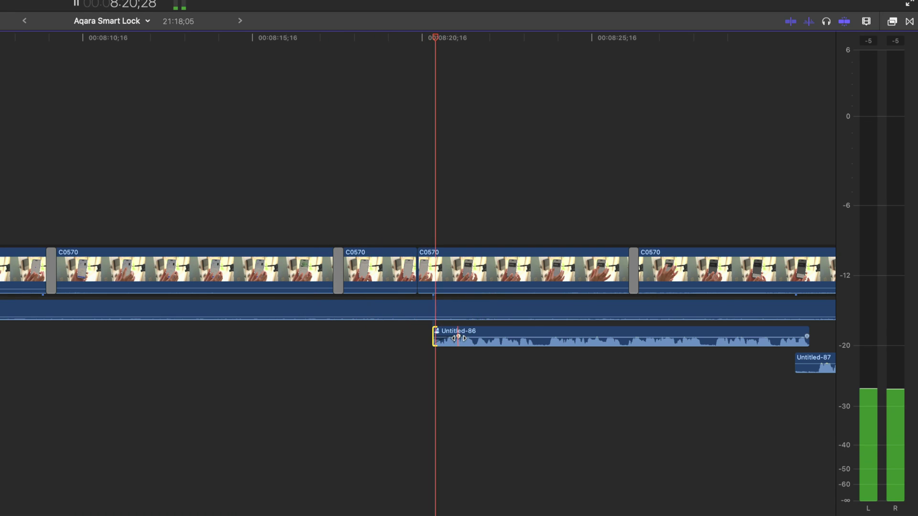
drag(458, 336, 491, 336)
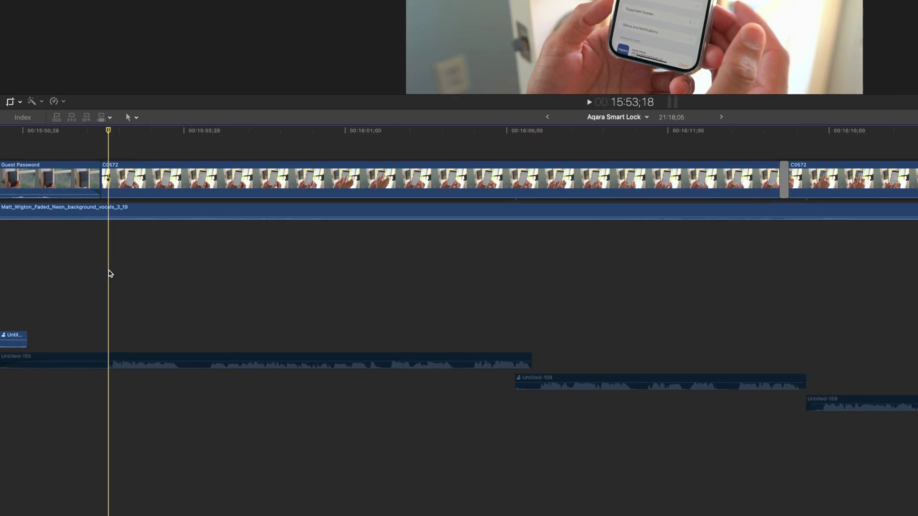
- Record the Untitled-228 voiceover with the recorder moved aside, then park the playhead at 16:09;10
key(alt+super+8)
key(alt+shift+a)
drag(118, 74, 646, 153)
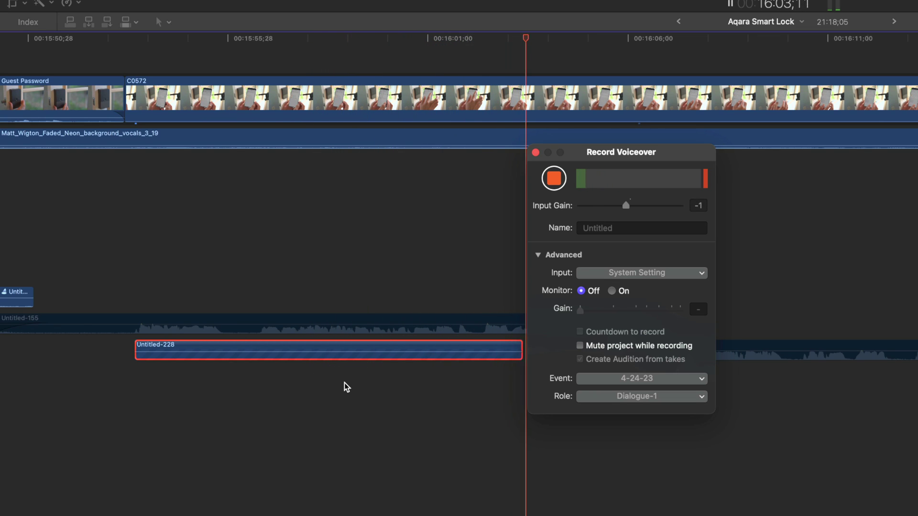
drag(632, 152, 540, 21)
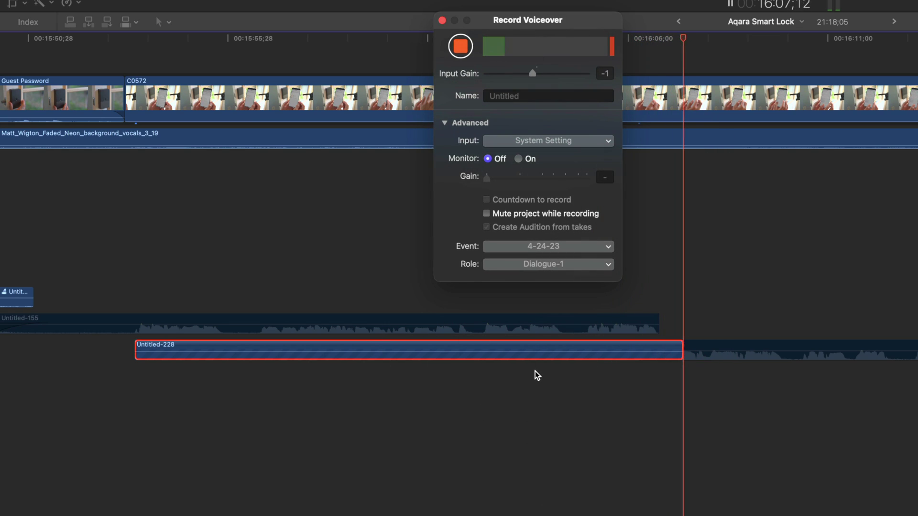
click(516, 394)
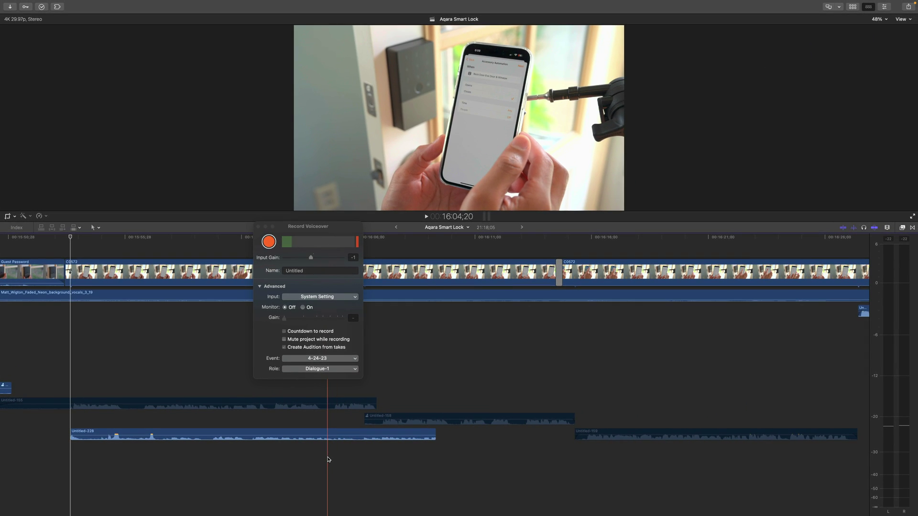
click(662, 445)
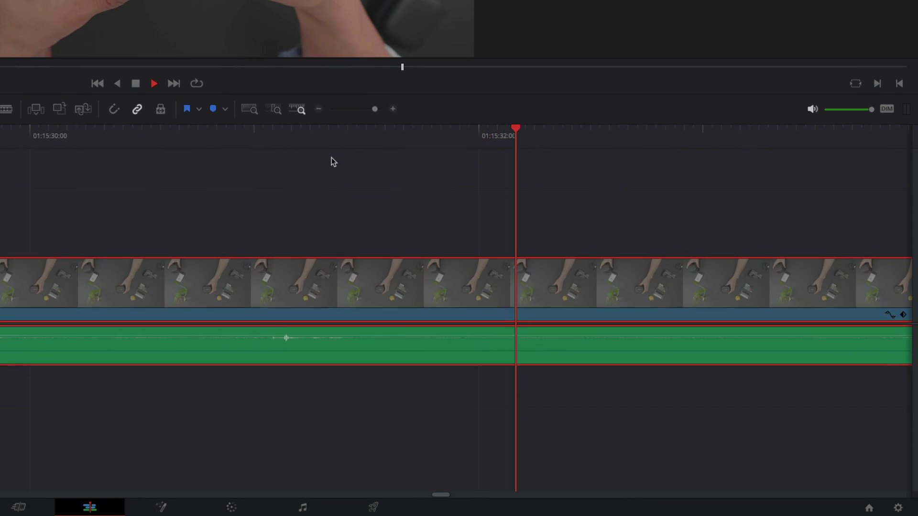
- Stop playback in DaVinci Resolve and zoom the timeline to fit the whole clip
key(space)
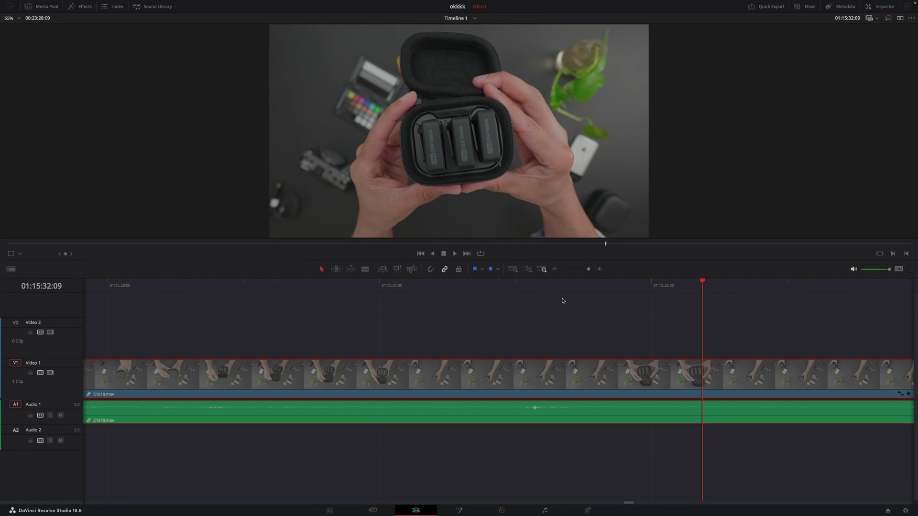
key(shift+z)
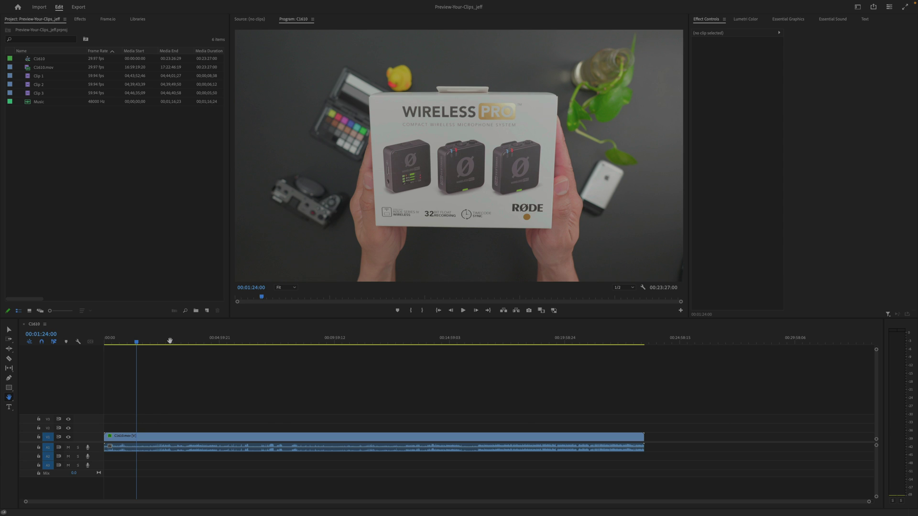
- Expand all timeline tracks and play briefly from around six minutes
click(205, 342)
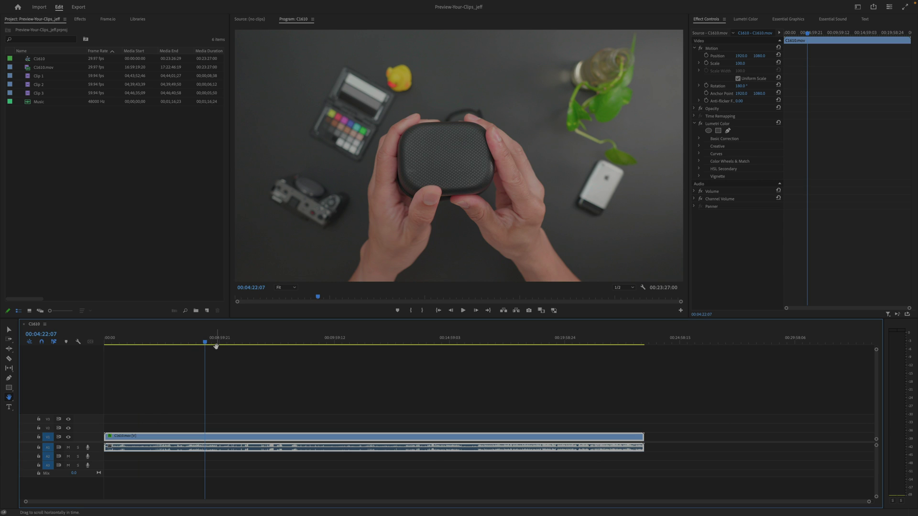
click(166, 342)
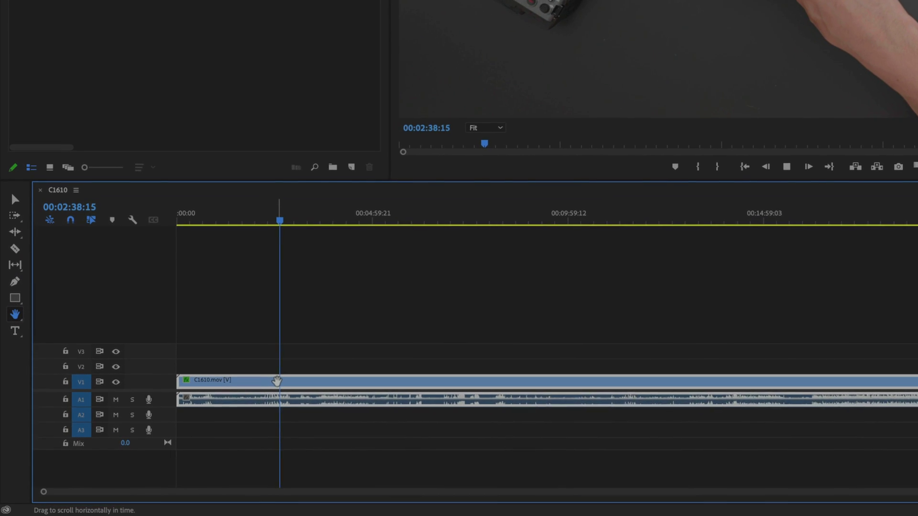
click(133, 217)
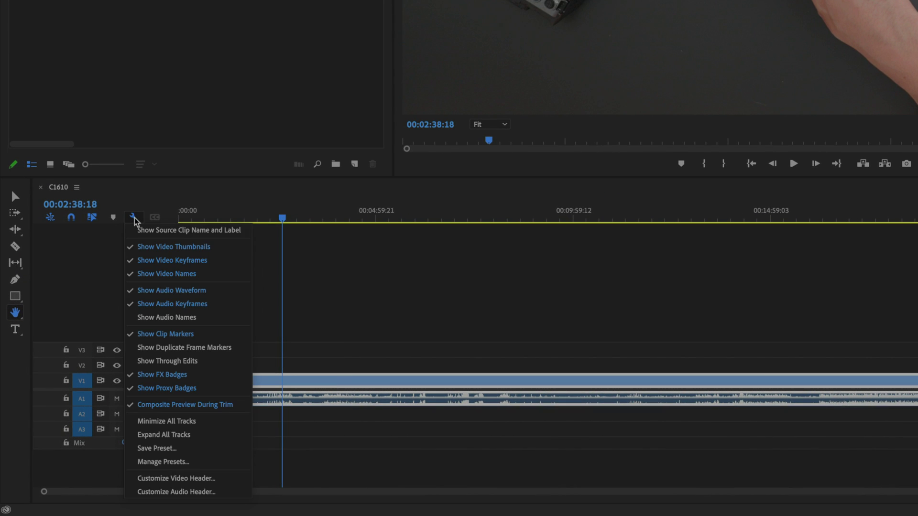
click(179, 433)
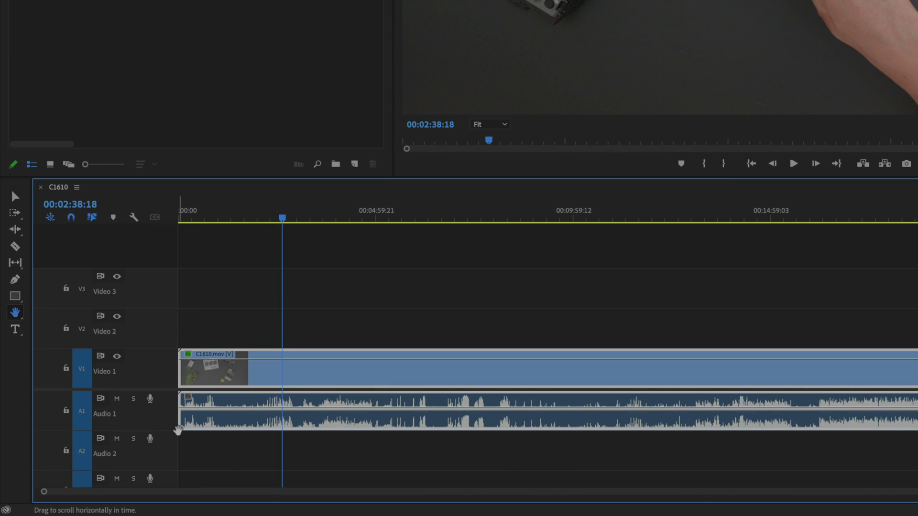
click(420, 220)
key(space)
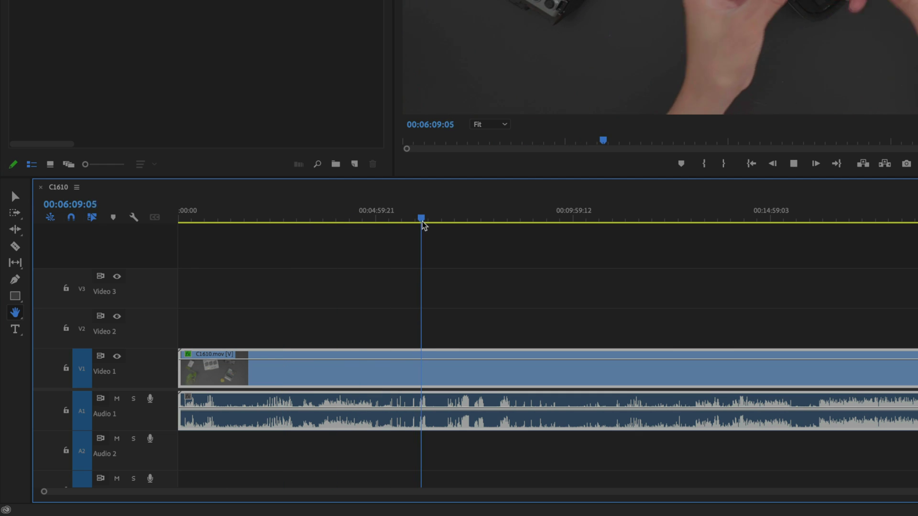
key(space)
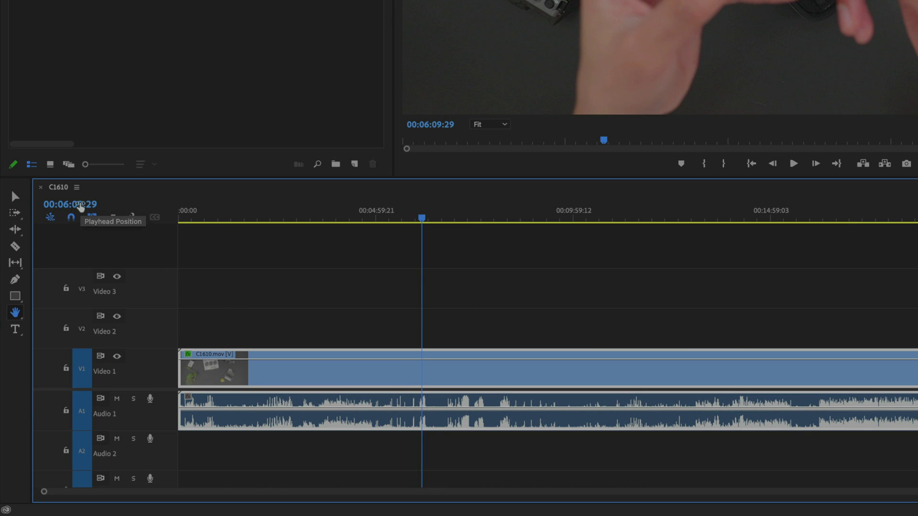
- Switch the C1610 clip to continuous video thumbnails and park the playhead at 00:04:01:21
click(77, 187)
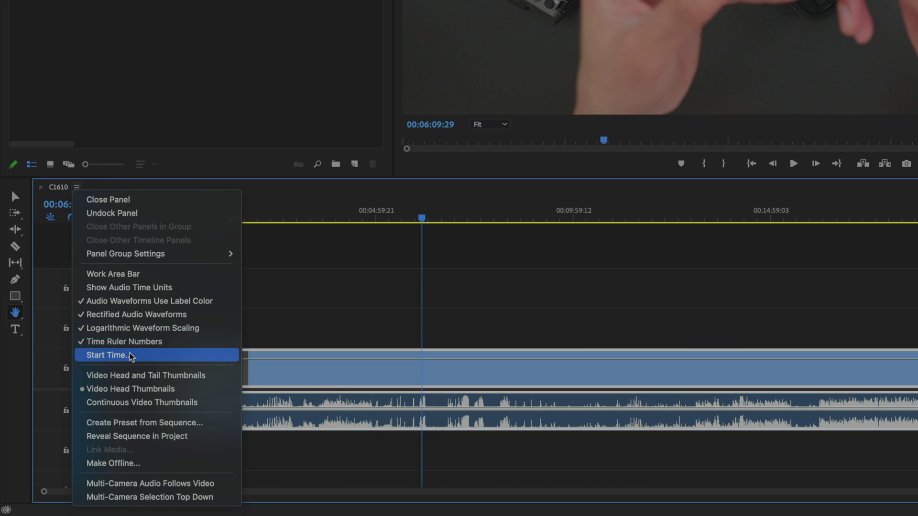
click(158, 383)
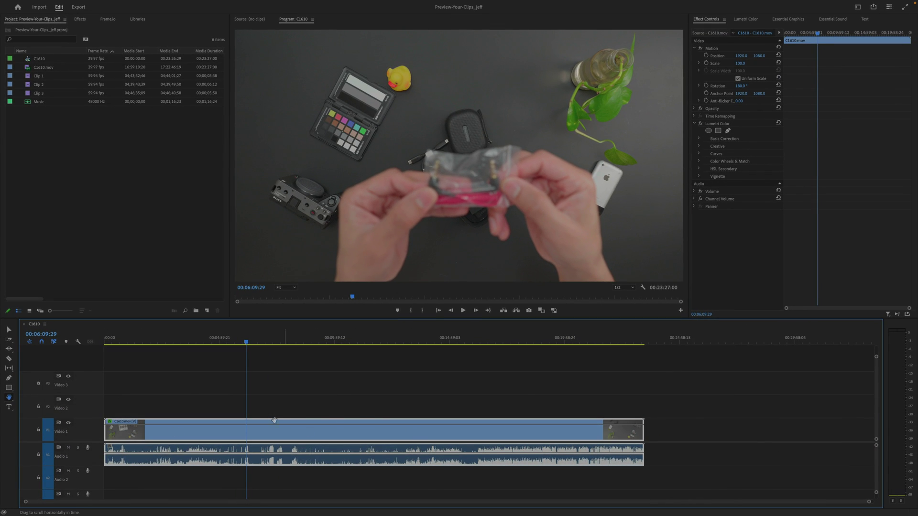
click(79, 343)
click(45, 324)
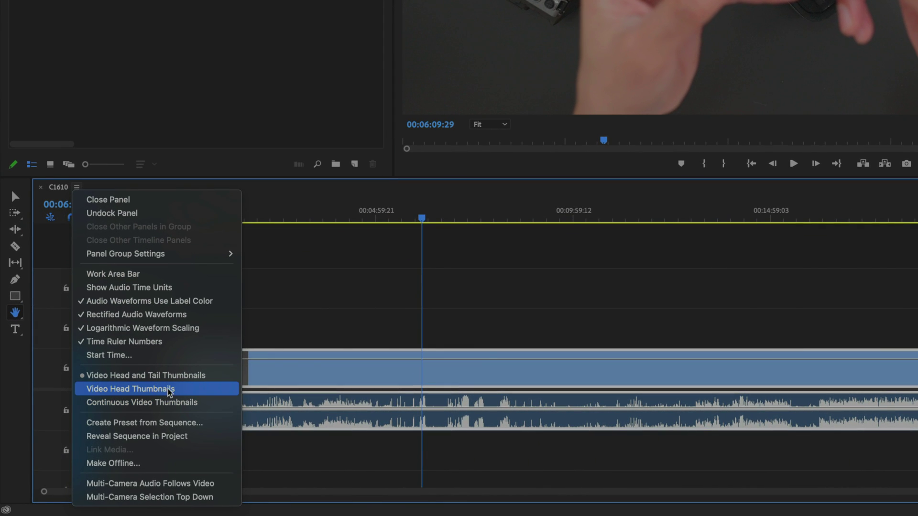
click(191, 407)
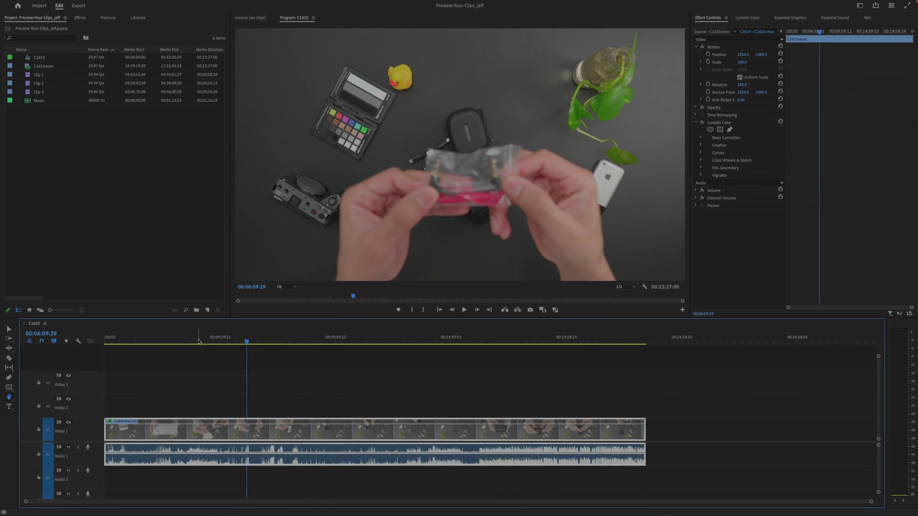
click(199, 342)
- Jump to 00:10:46:21, zoom in there, play a short stretch, then zoom in further
click(351, 342)
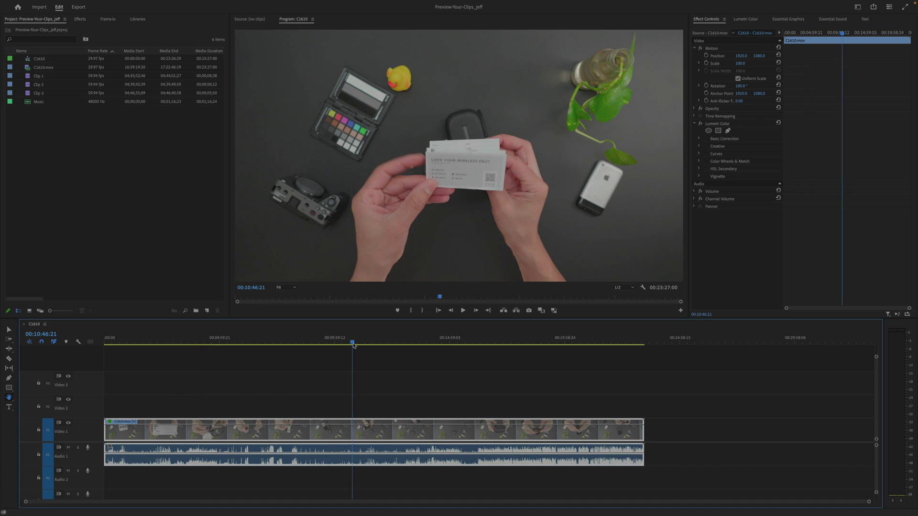
scroll(375, 370, up, 8)
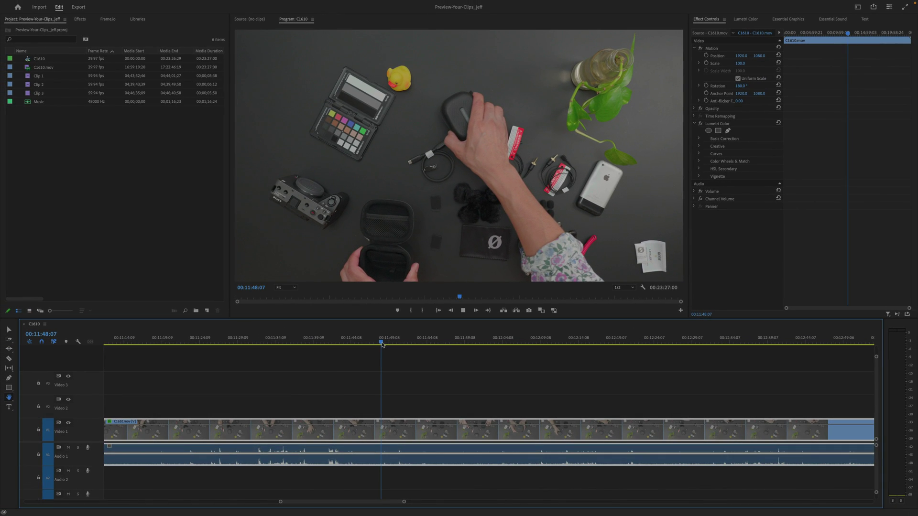
key(space)
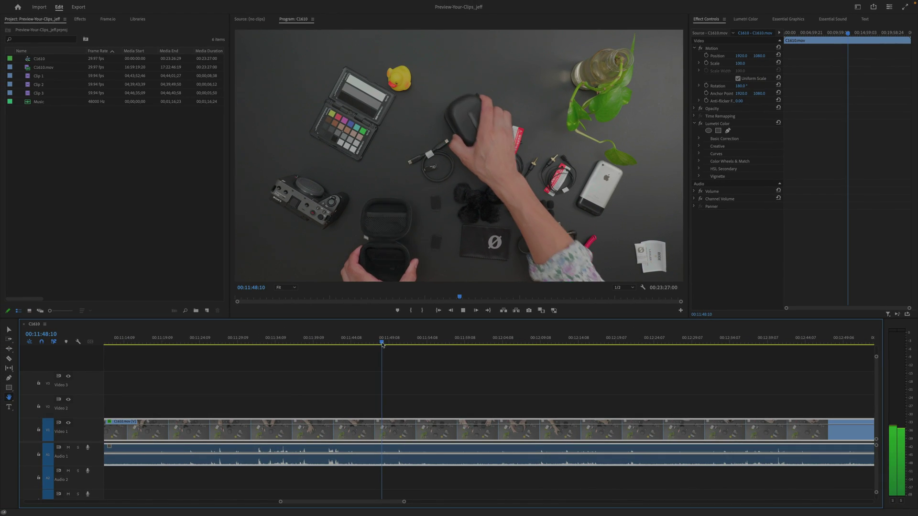
key(space)
scroll(448, 353, up, 10)
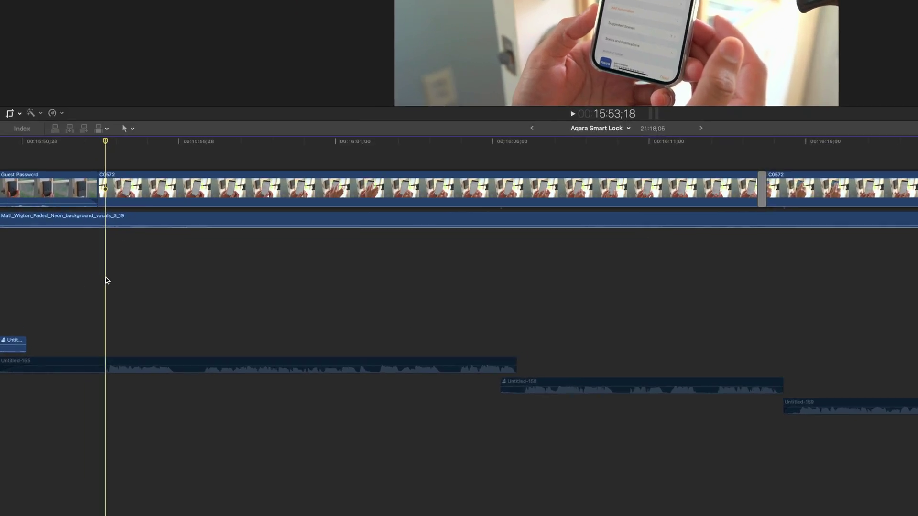
- Start a voiceover recording with Option+Shift+A and move the recorder window out of the way
key(alt+shift+a)
drag(111, 76, 641, 159)
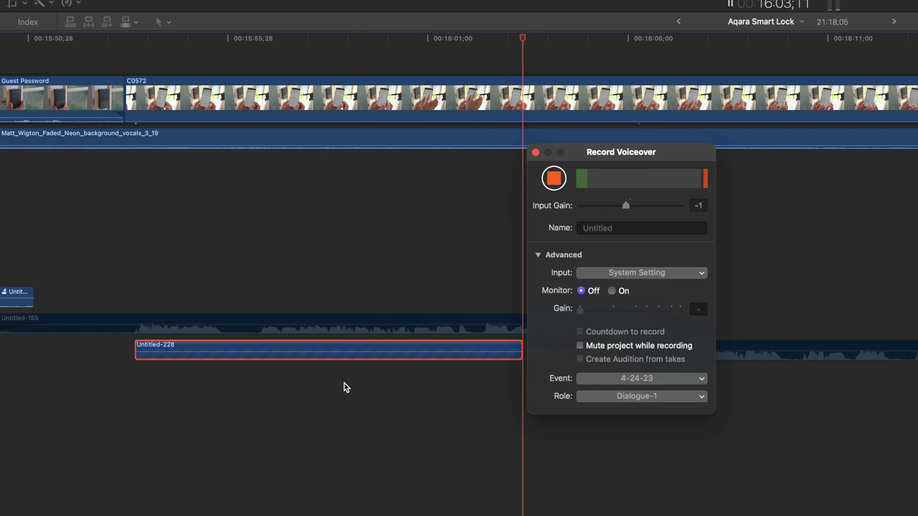
drag(634, 156, 540, 23)
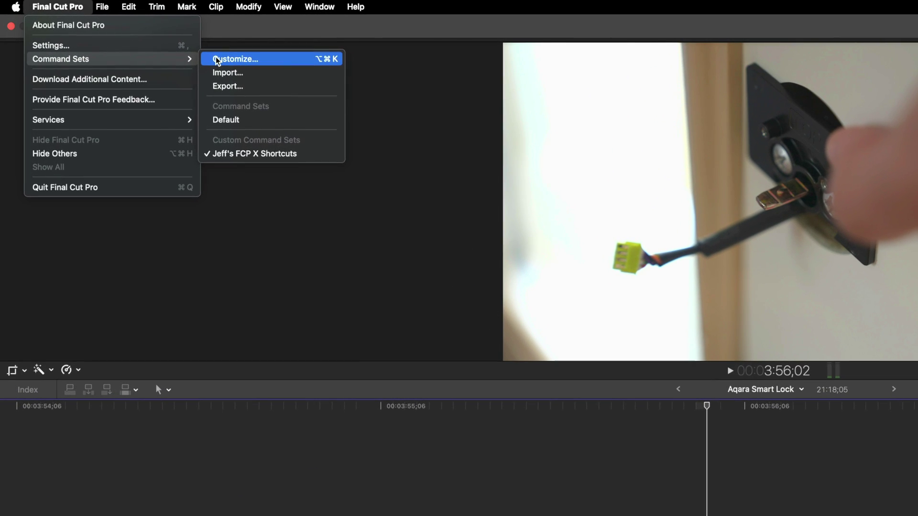
- In the Command Editor, select Timeline Scrolling to view its description and shortcut
click(210, 57)
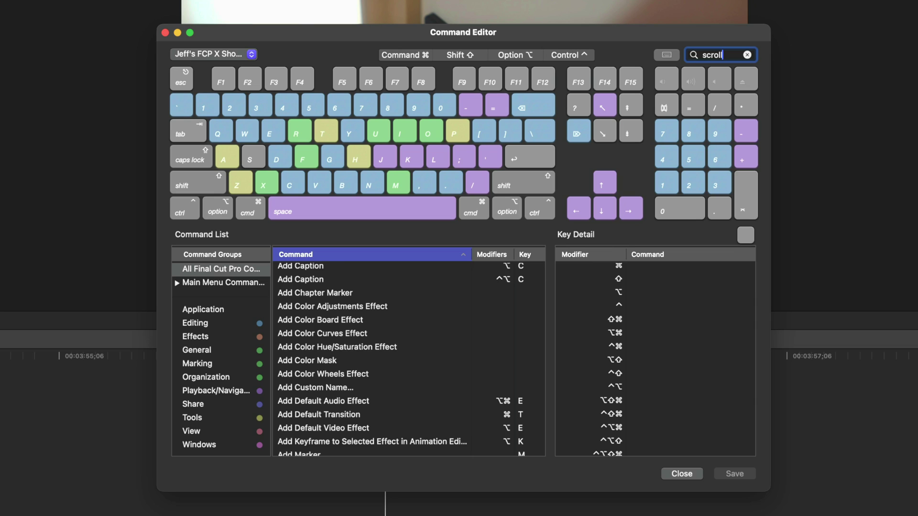
click(485, 270)
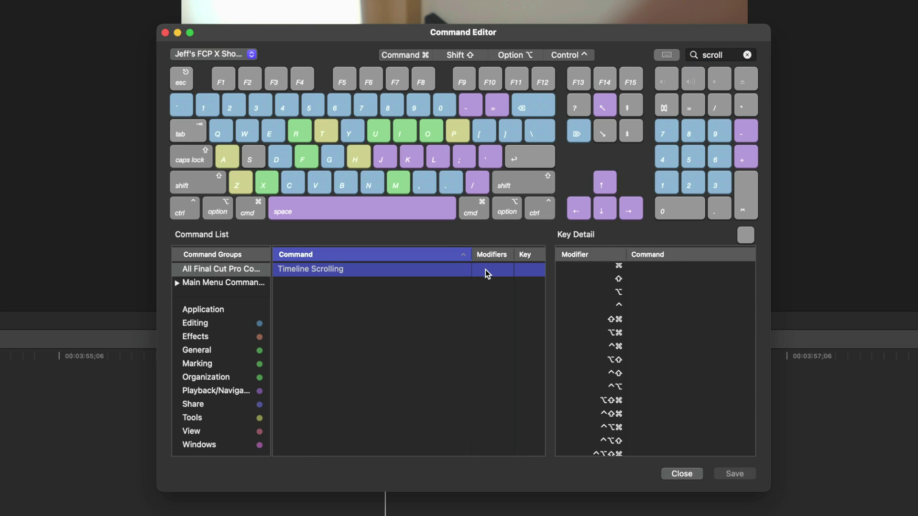